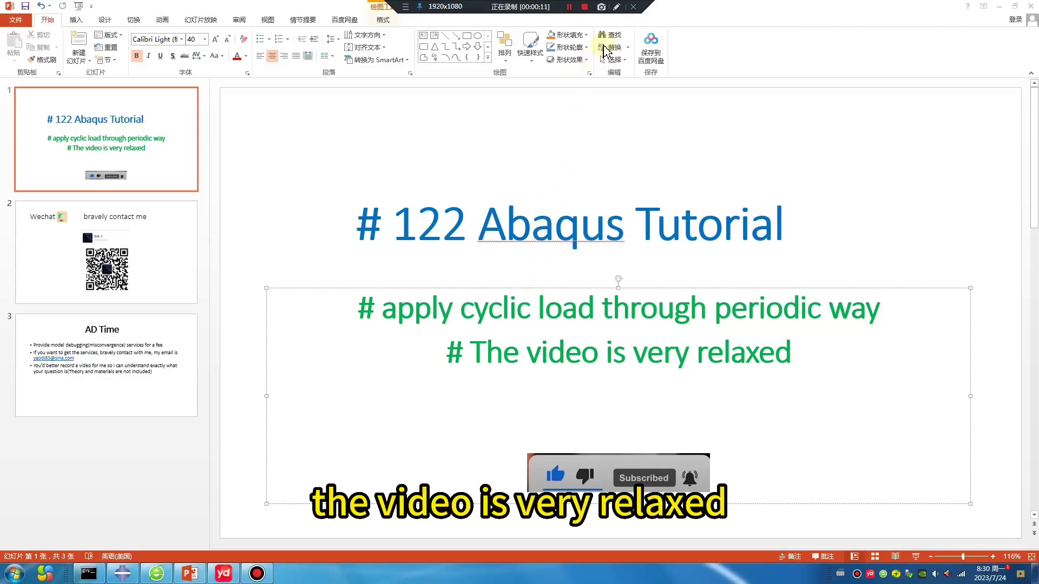
Sketch a rectangle with a 0.1 mm top-edge displacement and a repeating wave in red ink.
click(616, 7)
drag(274, 195, 265, 434)
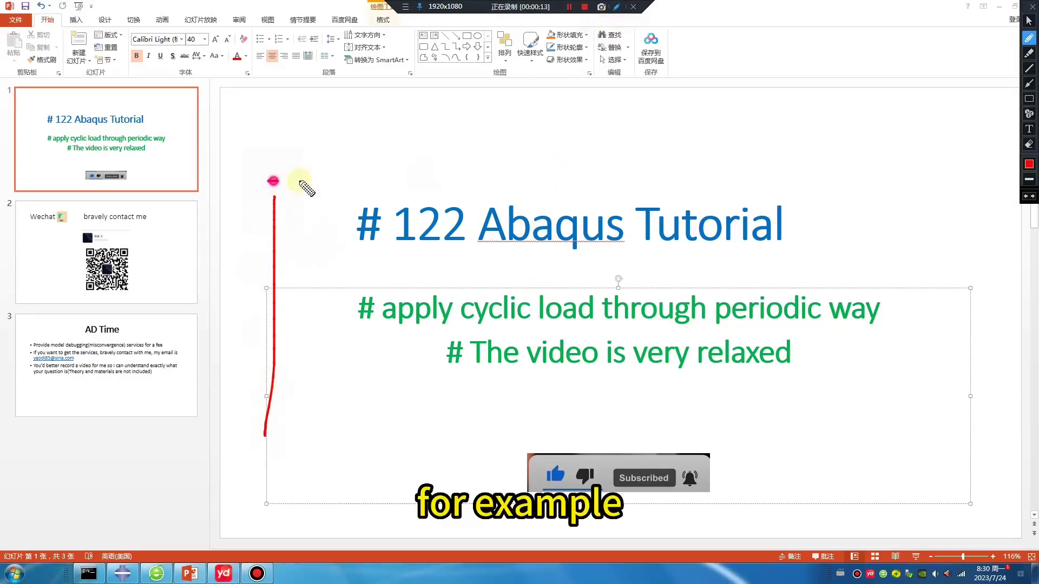
drag(268, 181, 265, 425)
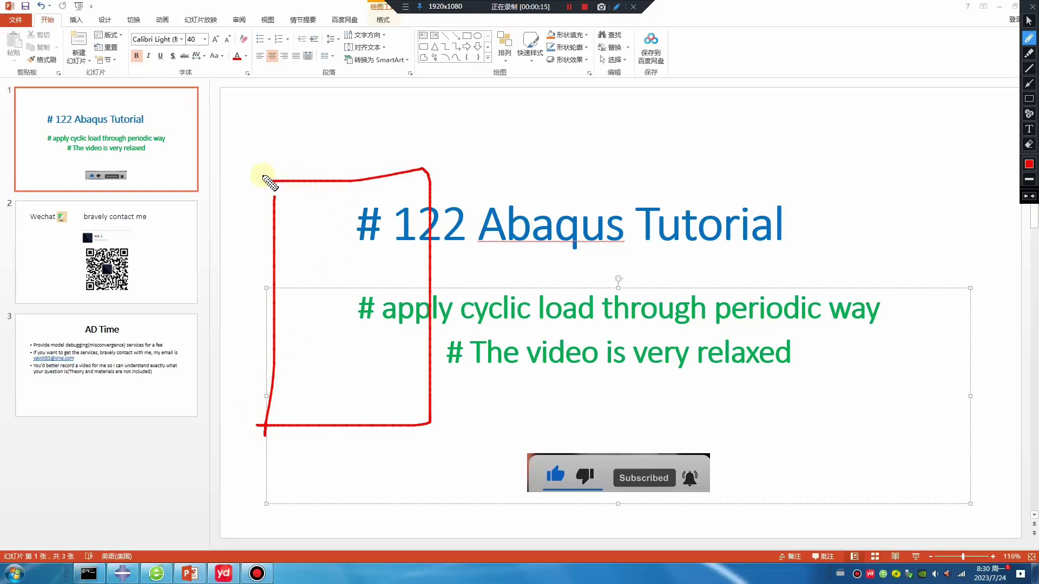
drag(269, 182, 334, 186)
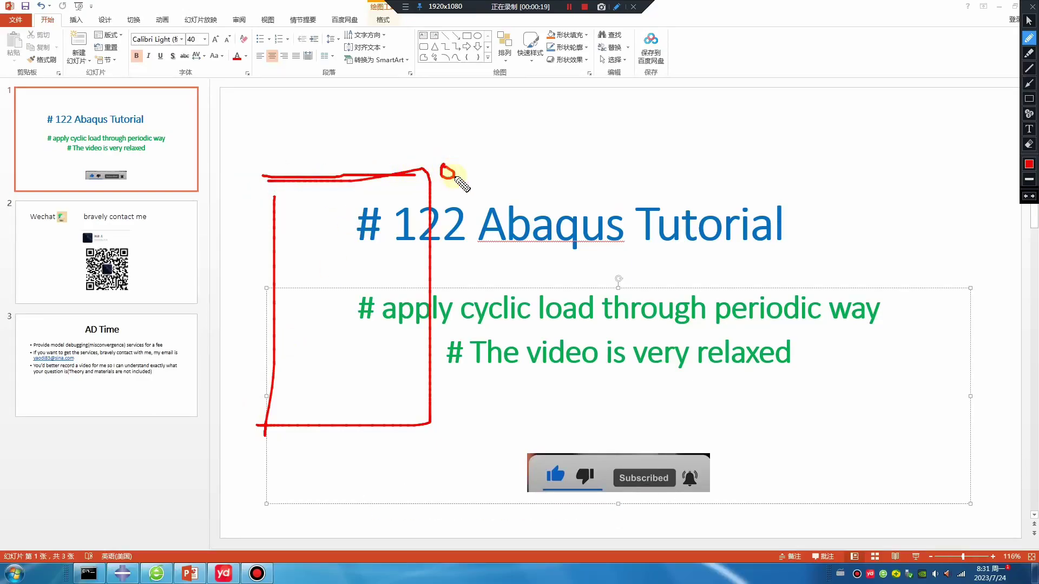
mouse_move(454, 175)
mouse_down()
mouse_move(461, 155)
mouse_move(464, 167)
mouse_move(500, 175)
mouse_move(524, 165)
mouse_up()
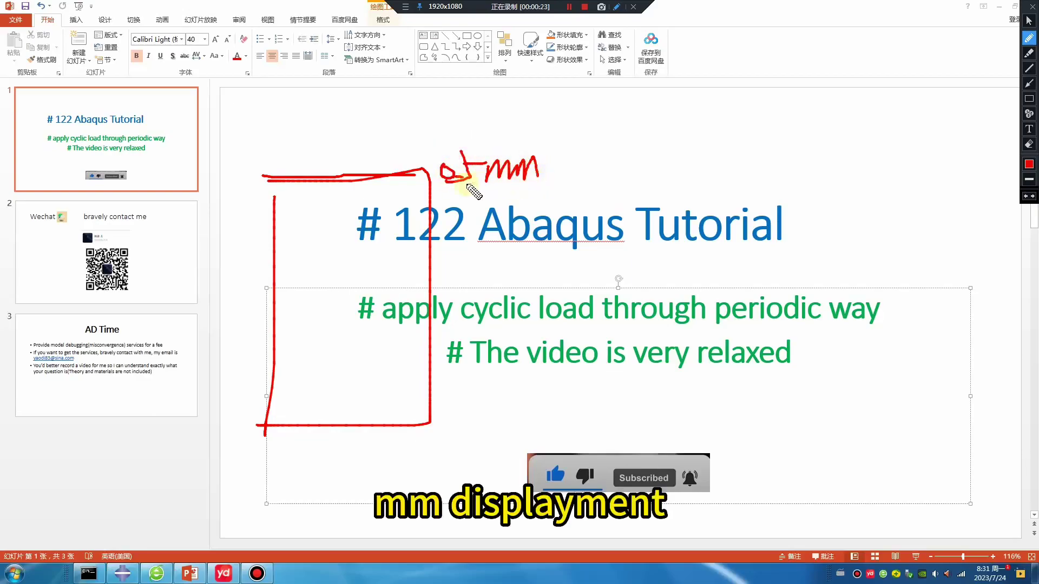
mouse_move(447, 183)
mouse_down()
mouse_move(569, 186)
mouse_move(577, 139)
mouse_move(593, 182)
mouse_move(614, 190)
mouse_move(642, 171)
mouse_move(737, 171)
mouse_move(768, 162)
mouse_move(792, 122)
mouse_move(828, 106)
mouse_move(860, 122)
mouse_move(867, 167)
mouse_up()
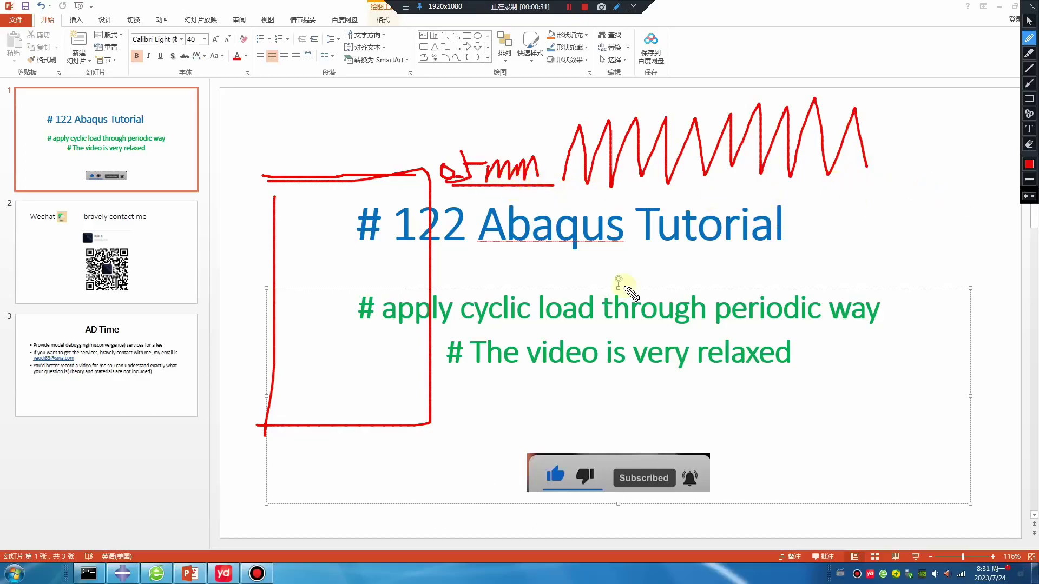
Clear the pen ink, switch to Abaqus/CAE, and browse for a new work directory.
key(Escape)
click(122, 574)
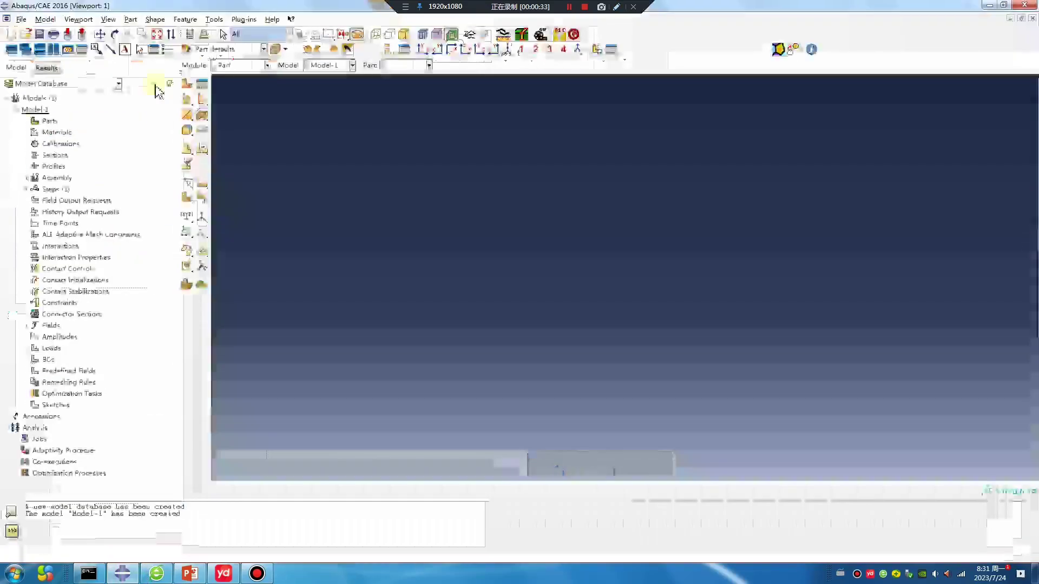
click(21, 19)
click(63, 83)
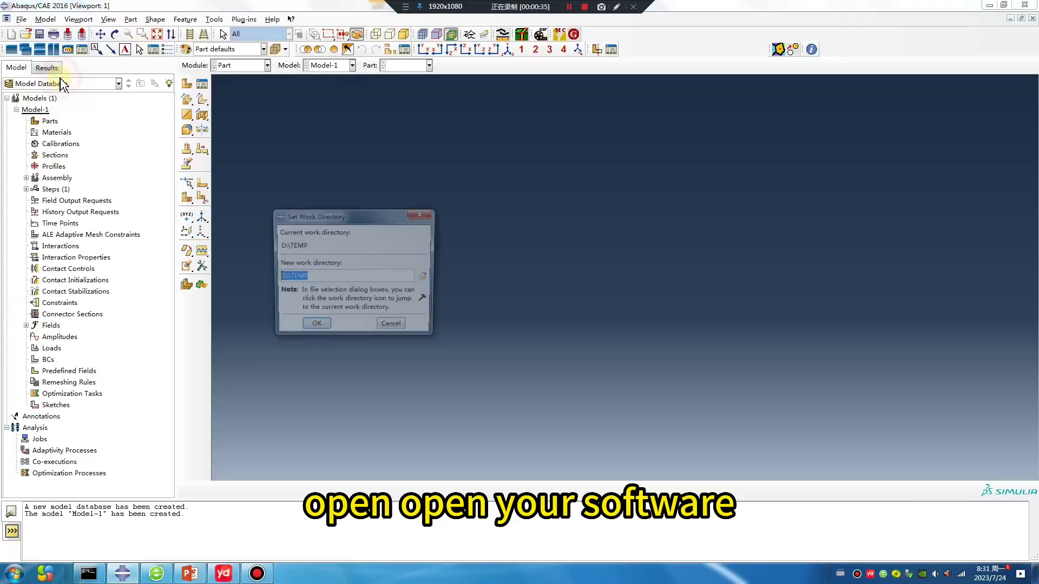
click(426, 277)
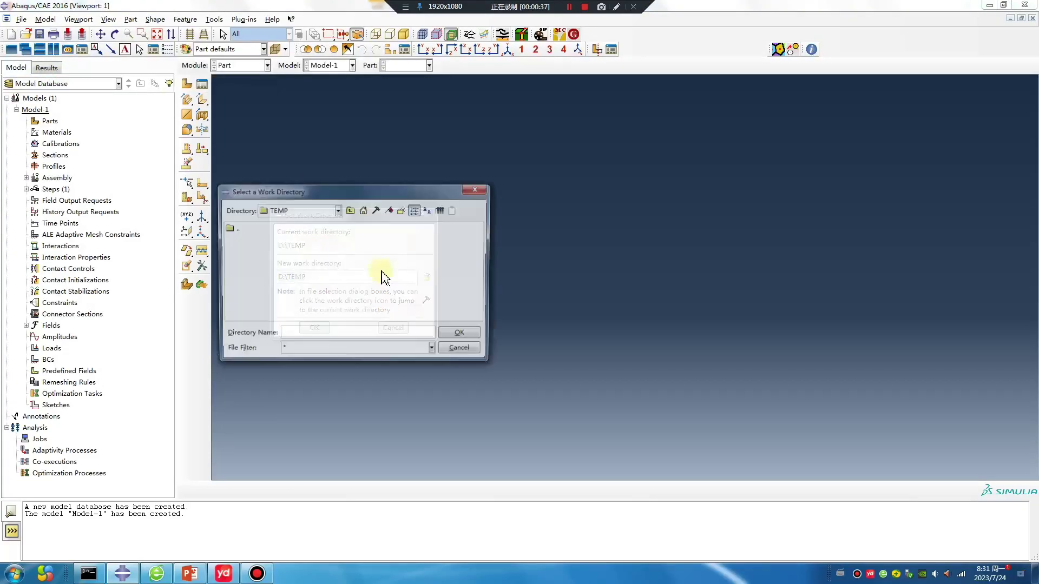
Create a new folder named 2 inside D:\work\7\0724.
double_click(330, 297)
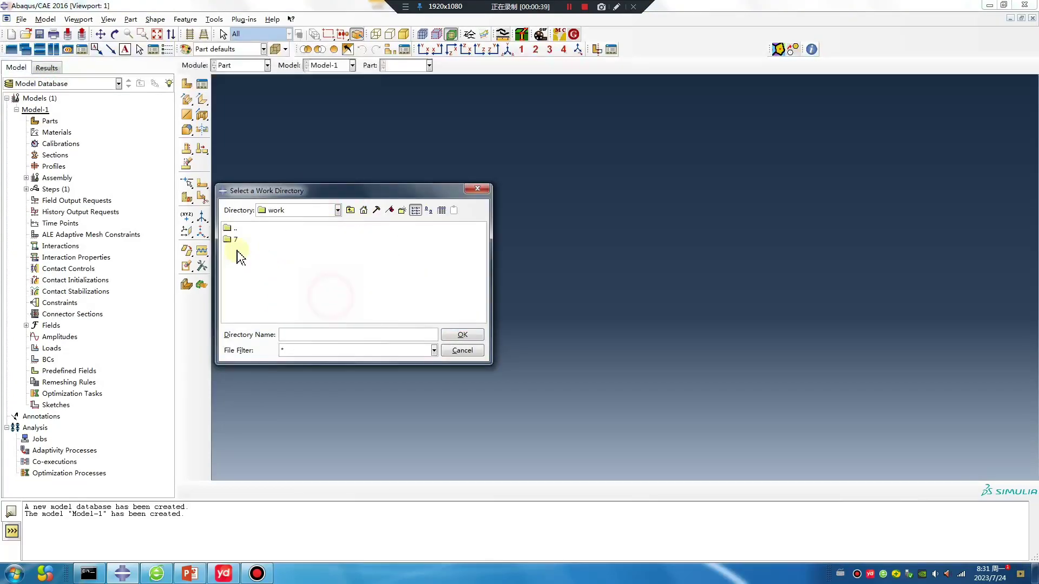
double_click(228, 241)
double_click(273, 240)
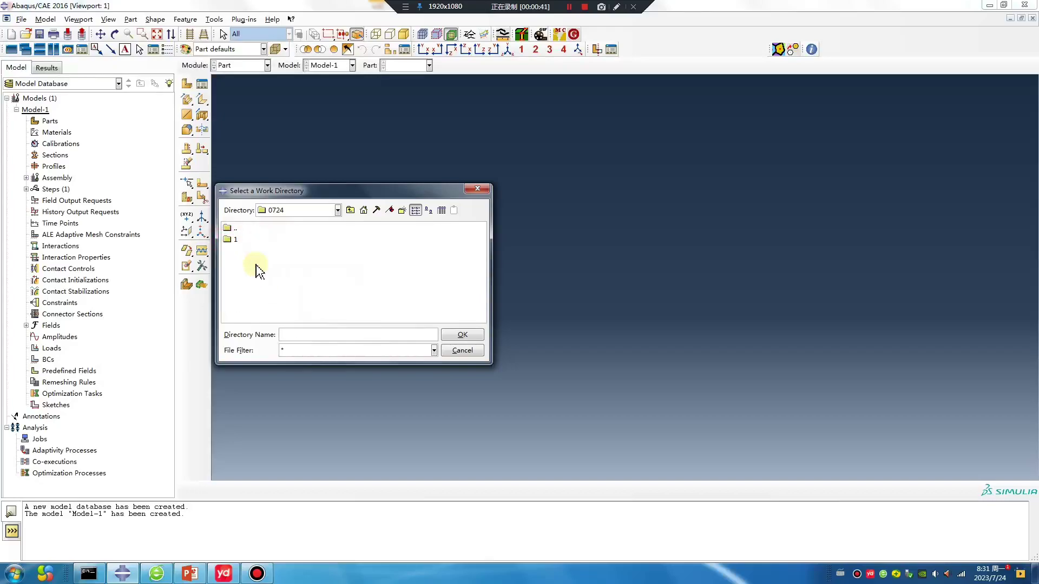
right_click(235, 275)
click(262, 353)
text(2)
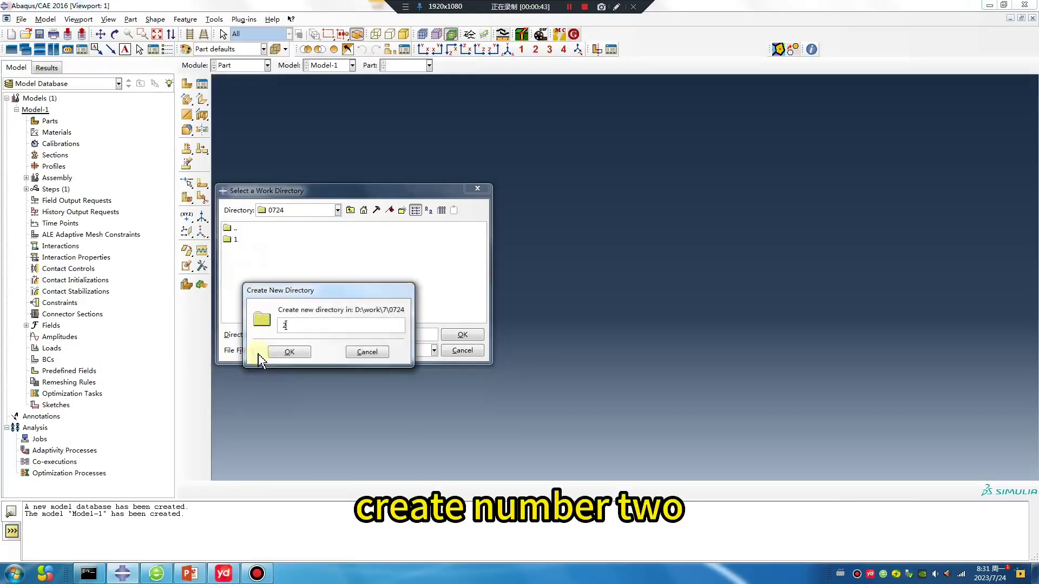
click(289, 354)
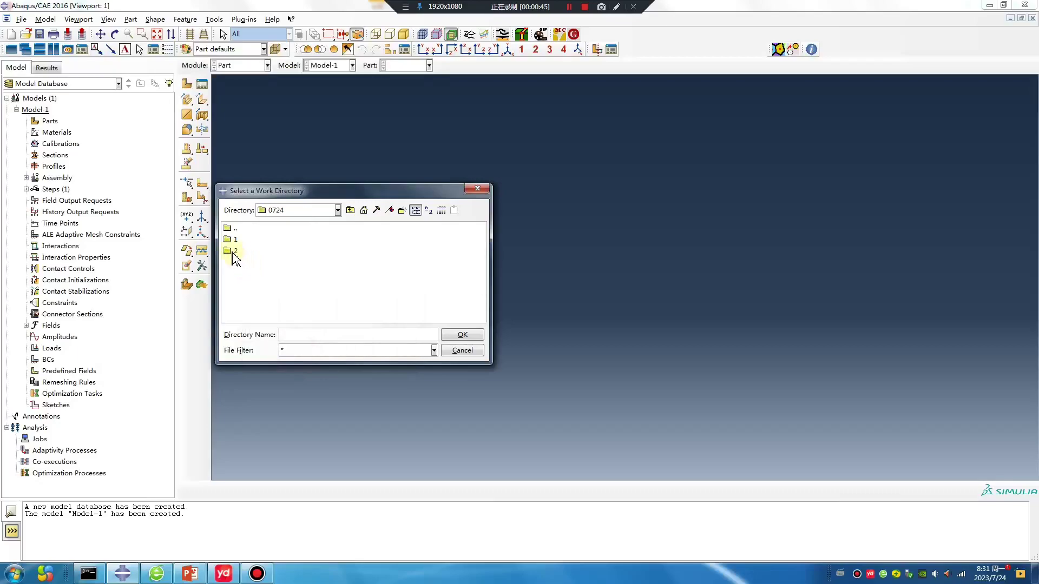
Set D:/work/7/0724/2 as the work directory.
click(235, 253)
click(452, 336)
click(308, 327)
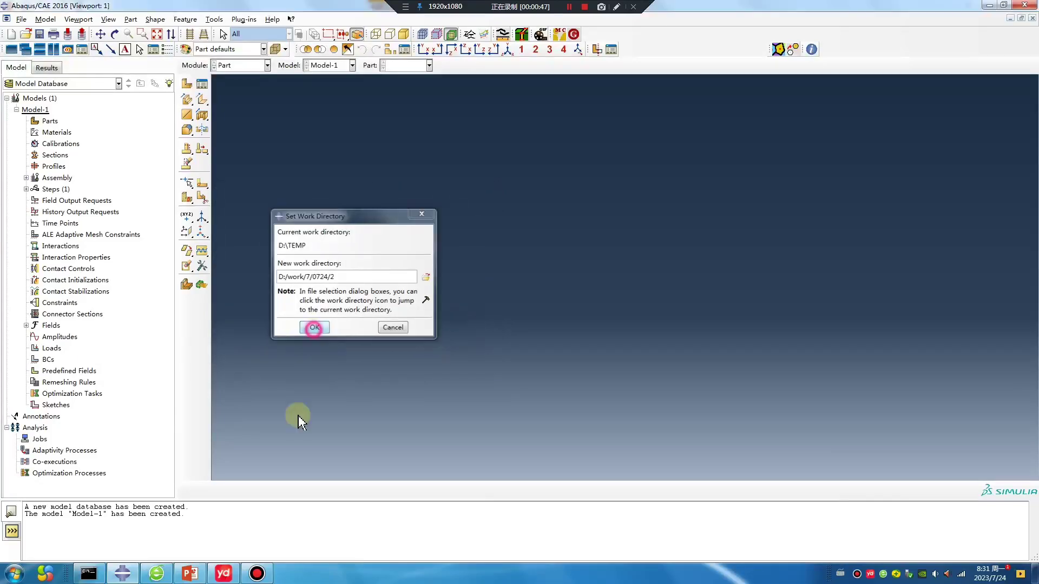
right_click(223, 574)
Quit the dictionary app and create Part-1, a 2D planar shell rectangle drawn from the origin.
click(191, 545)
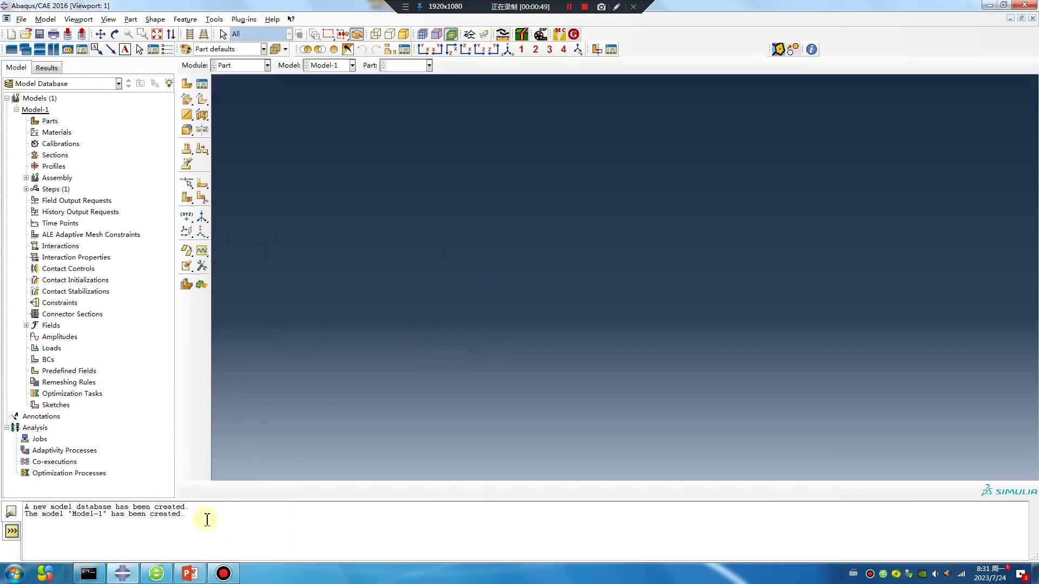
click(186, 84)
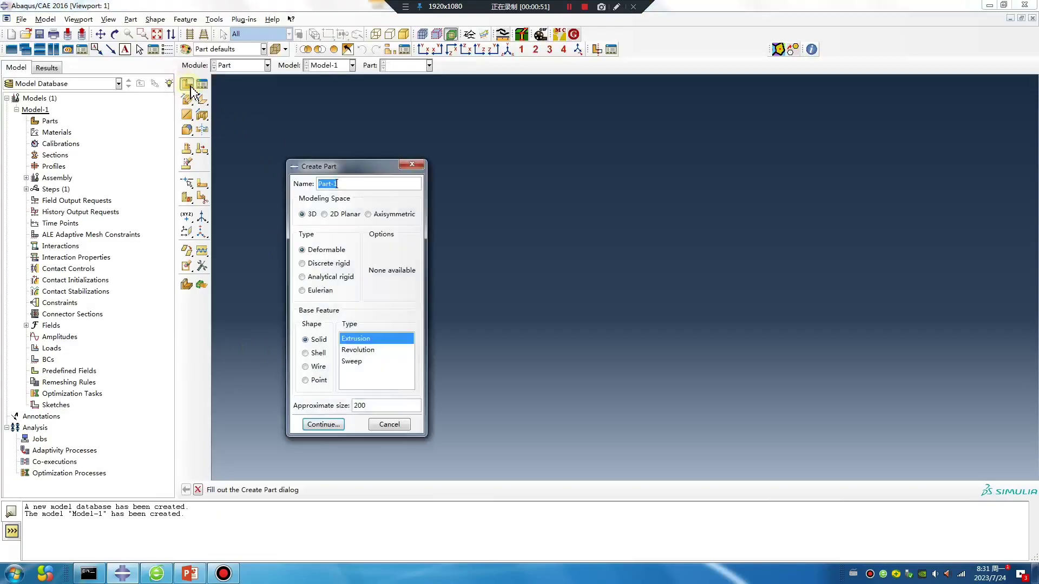
click(324, 214)
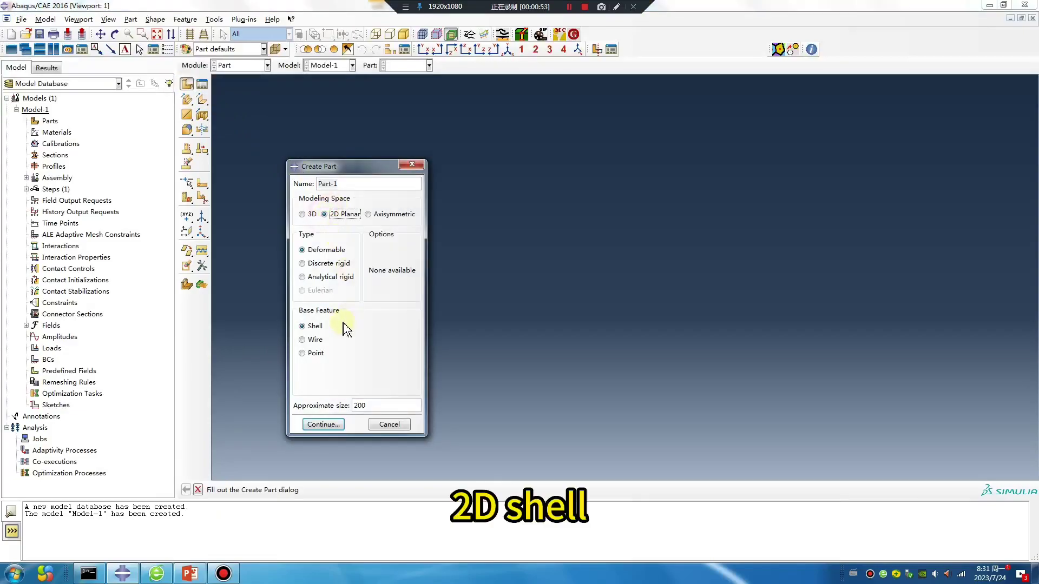
click(323, 425)
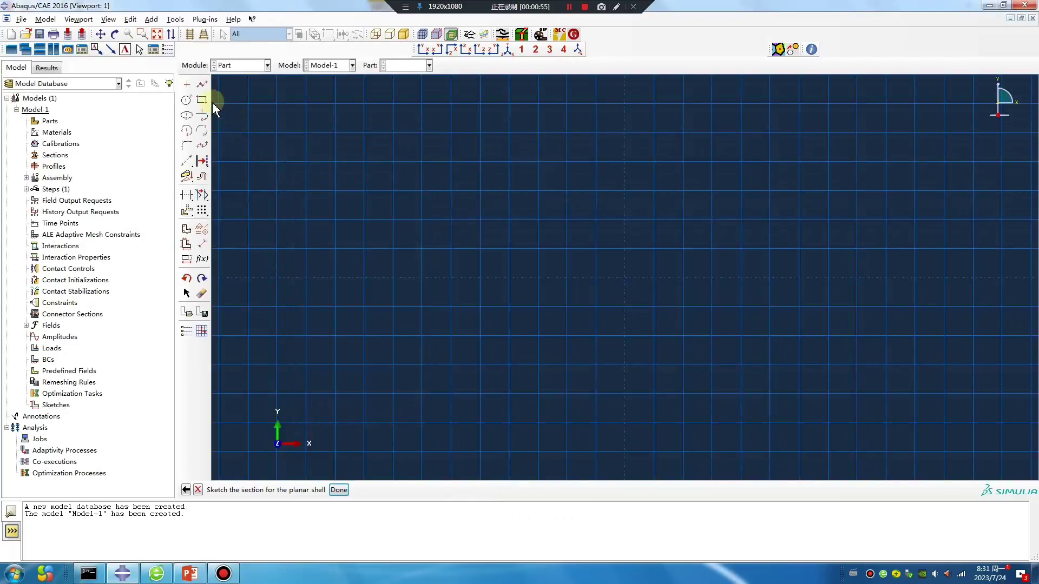
click(202, 100)
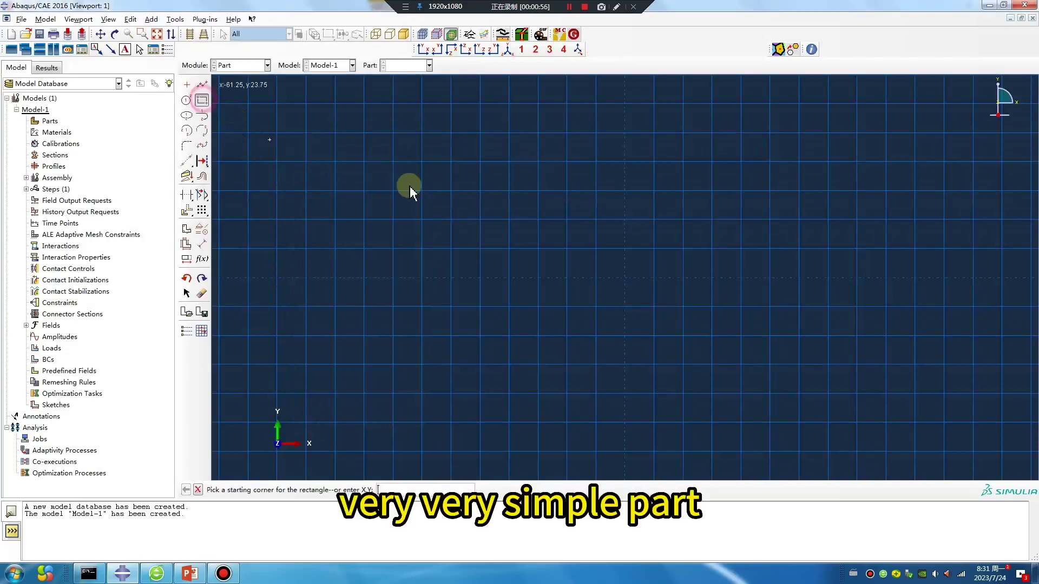
click(627, 278)
click(739, 106)
middle_click(451, 333)
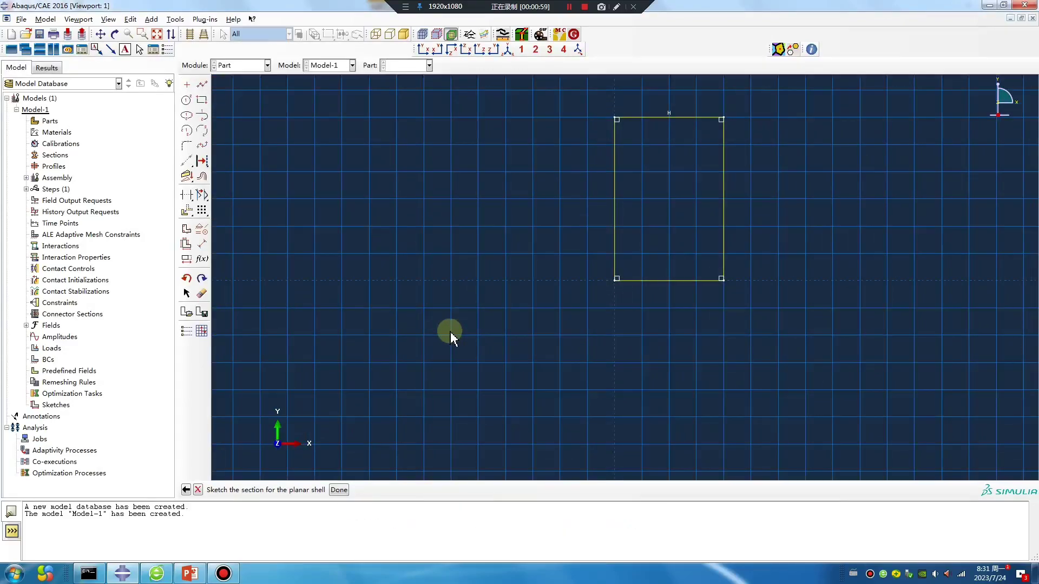
click(239, 65)
Create Material-1 with elastic modulus 2e5 and Poisson's ratio 0.3.
click(231, 88)
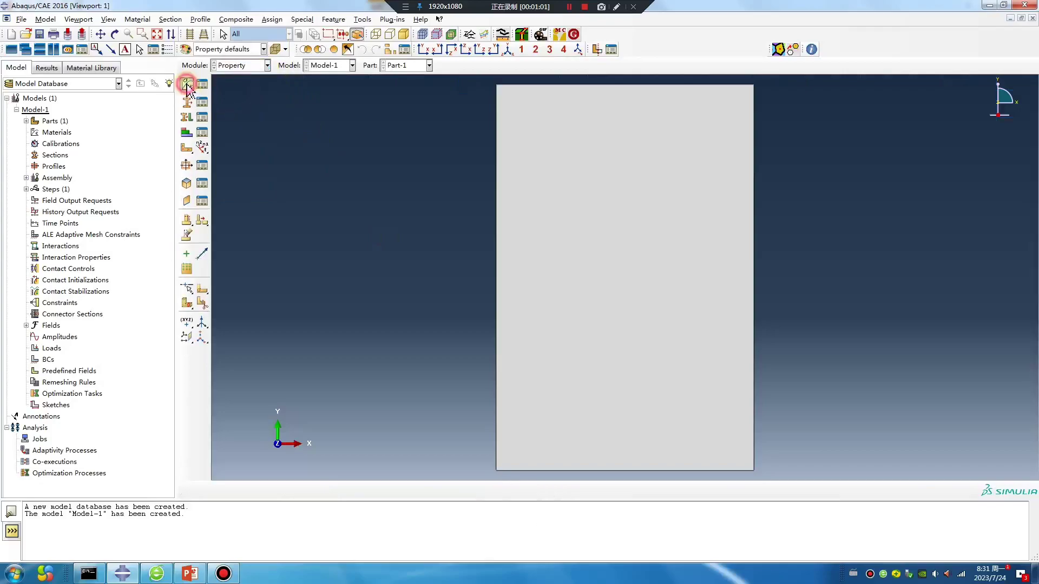
click(186, 85)
click(257, 197)
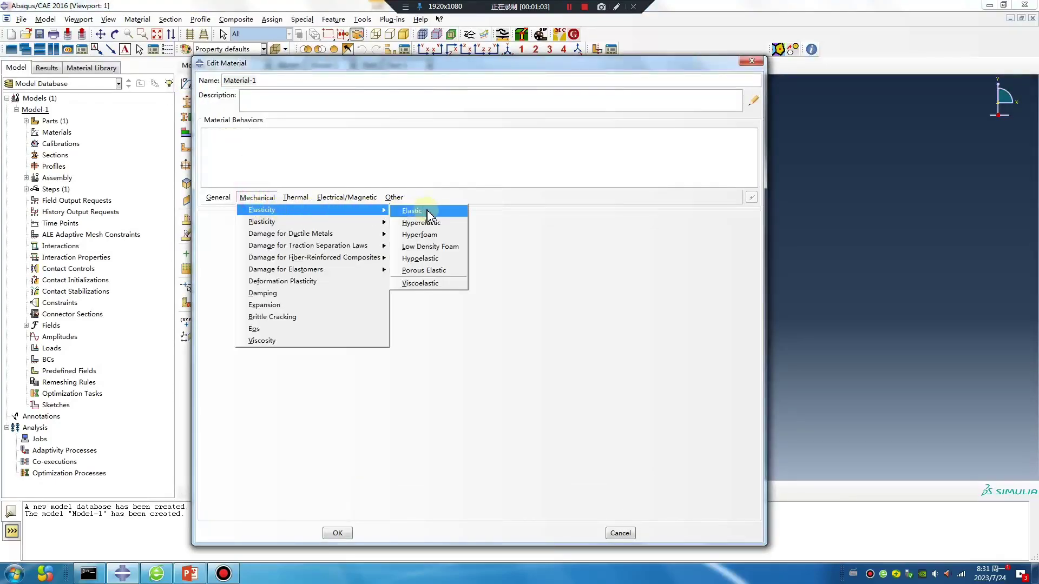
click(430, 210)
click(259, 355)
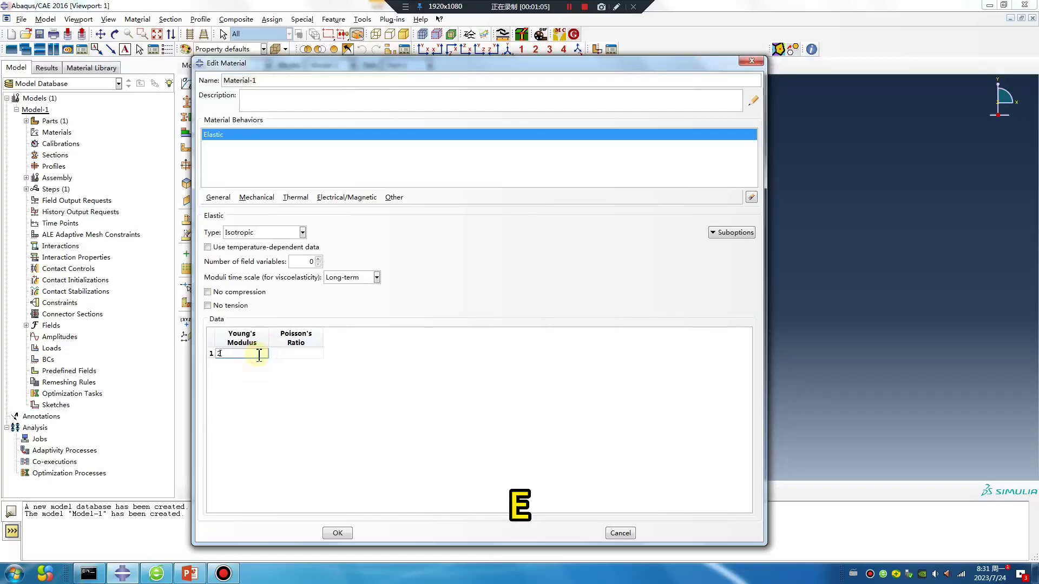
text(e5)
click(301, 354)
text(0.3)
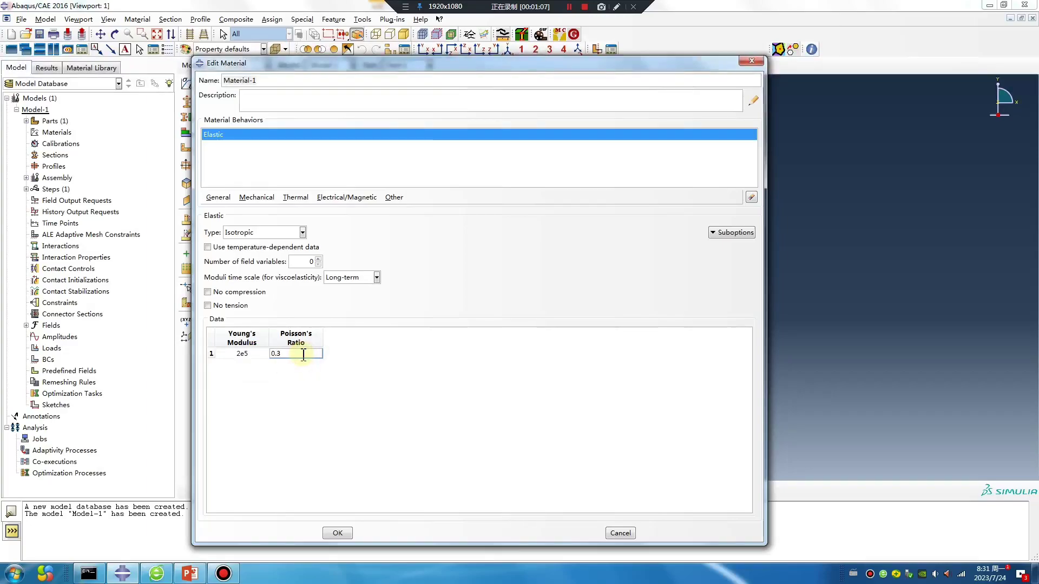
click(338, 534)
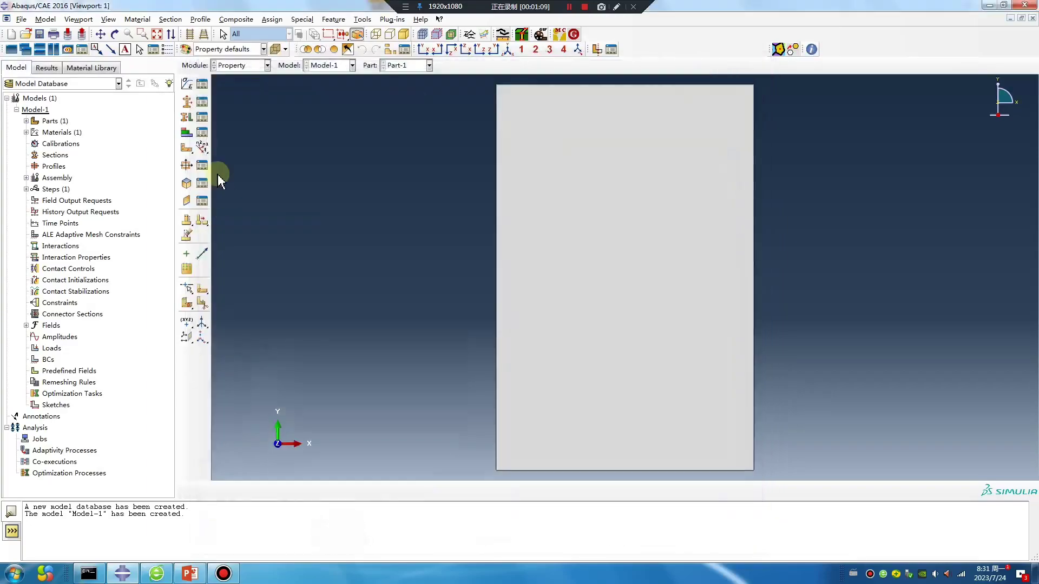
Create solid homogeneous Section-1 with Material-1 and assign it to the rectangle.
click(187, 106)
click(46, 225)
click(43, 204)
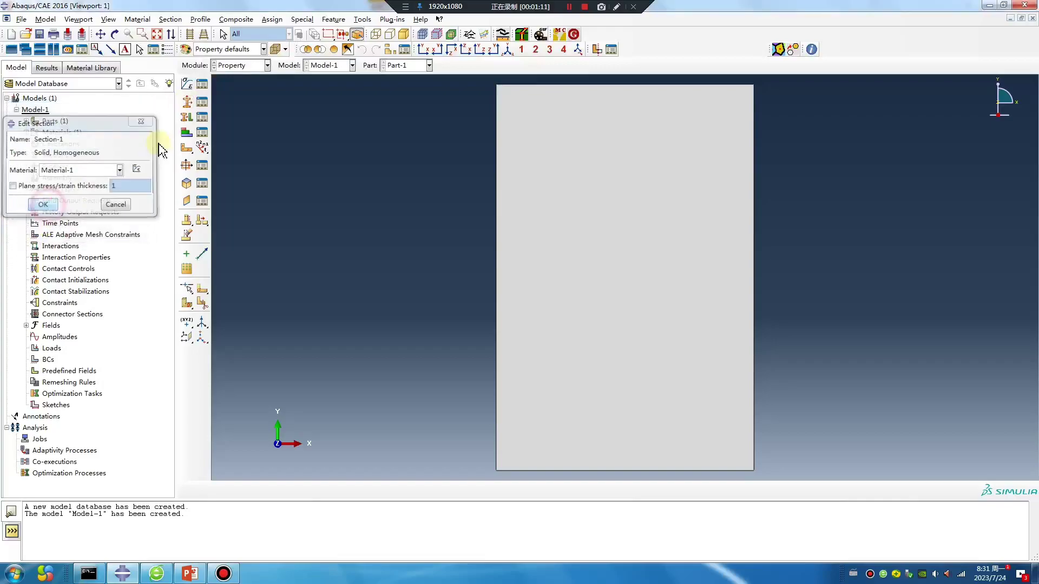
click(187, 115)
click(533, 181)
middle_click(382, 308)
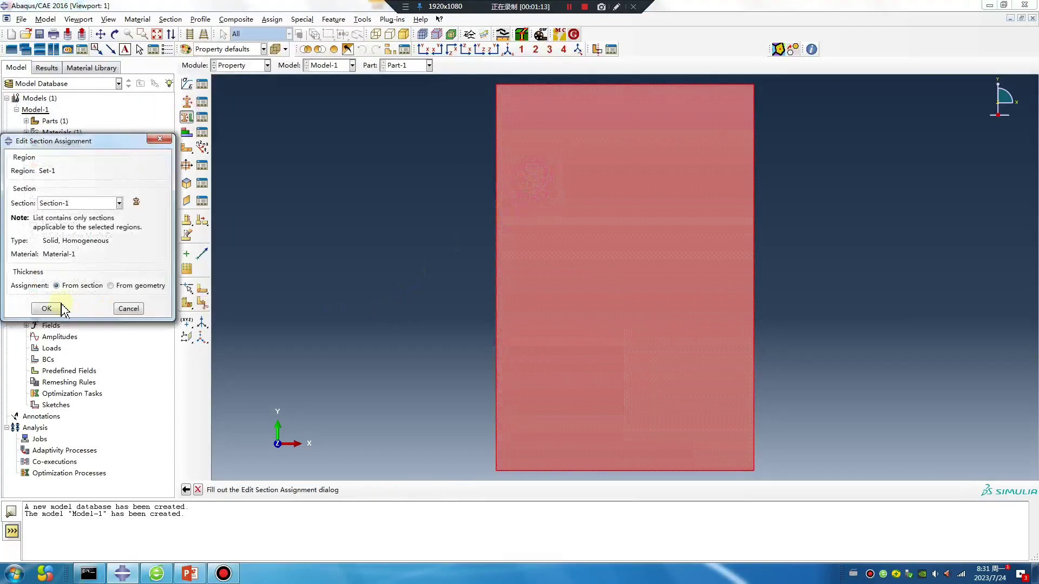
click(47, 308)
Create an instance of Part-1 in the assembly.
click(244, 65)
click(235, 101)
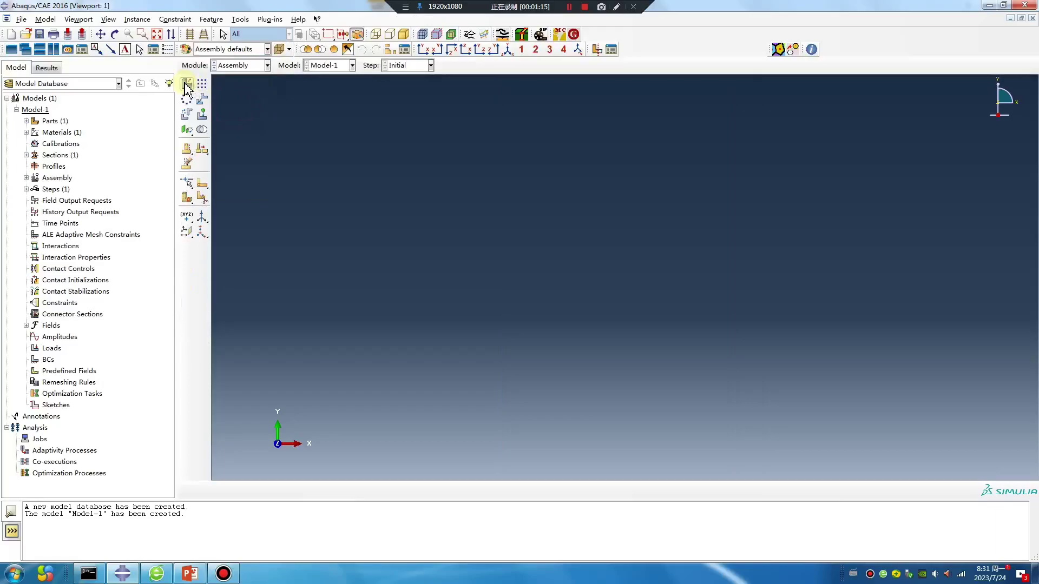
click(188, 84)
click(36, 363)
Start a Static, General step and annotate the screen with pen ink.
click(244, 65)
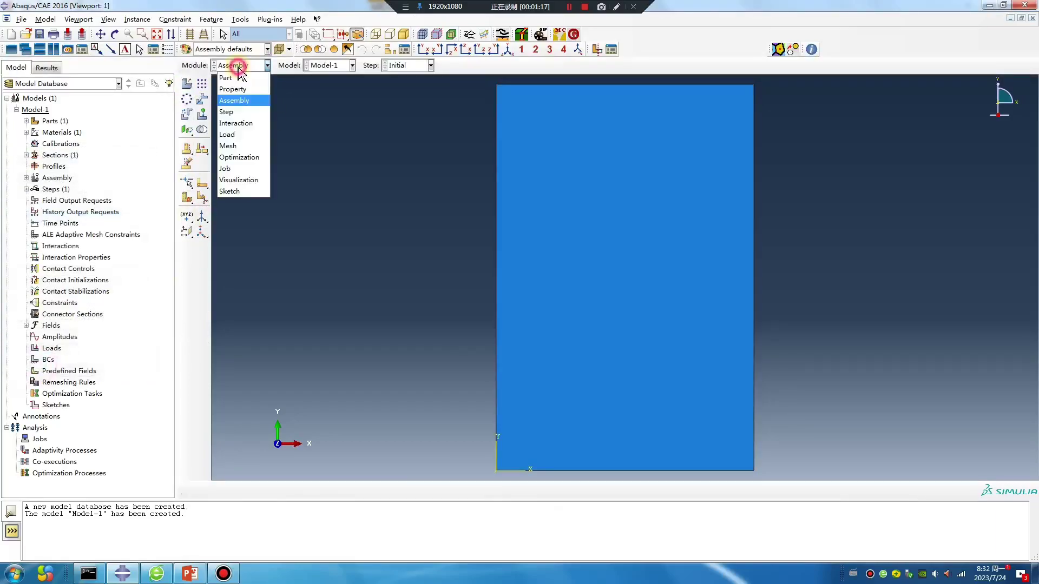
click(229, 112)
click(187, 83)
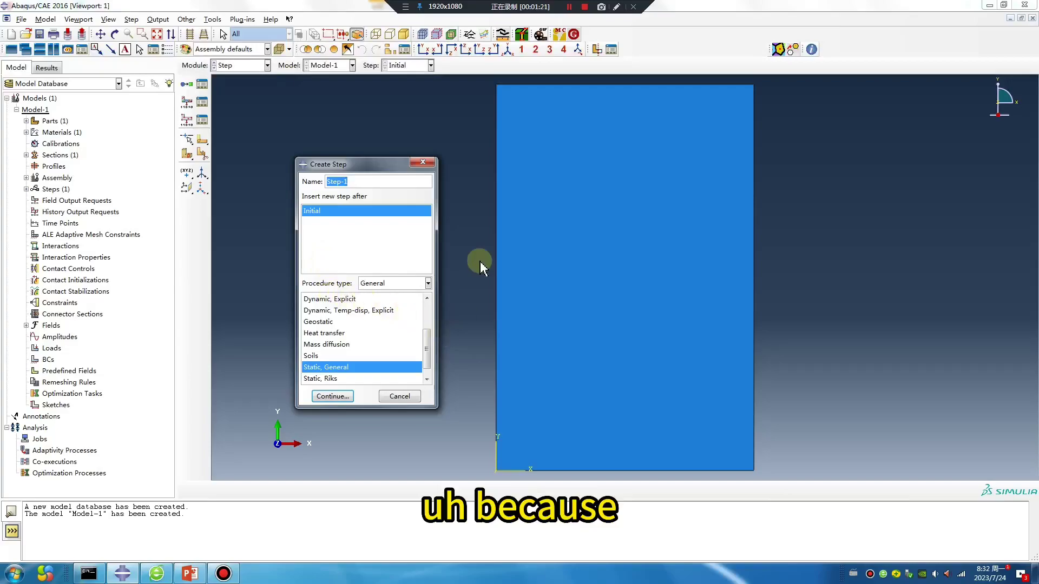
click(616, 7)
drag(468, 181, 469, 241)
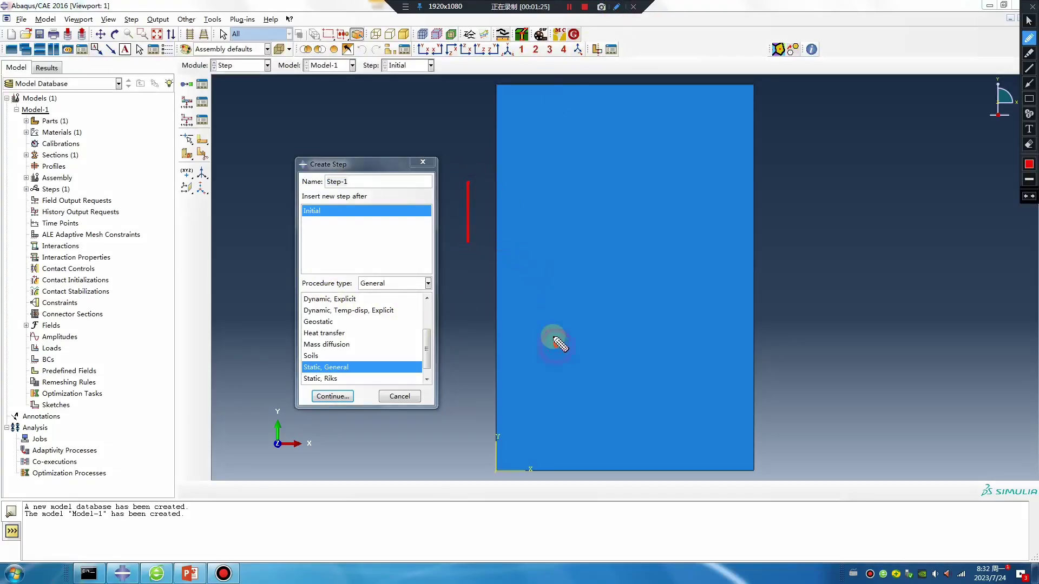
mouse_move(557, 342)
mouse_down()
mouse_move(627, 311)
mouse_move(630, 335)
mouse_up()
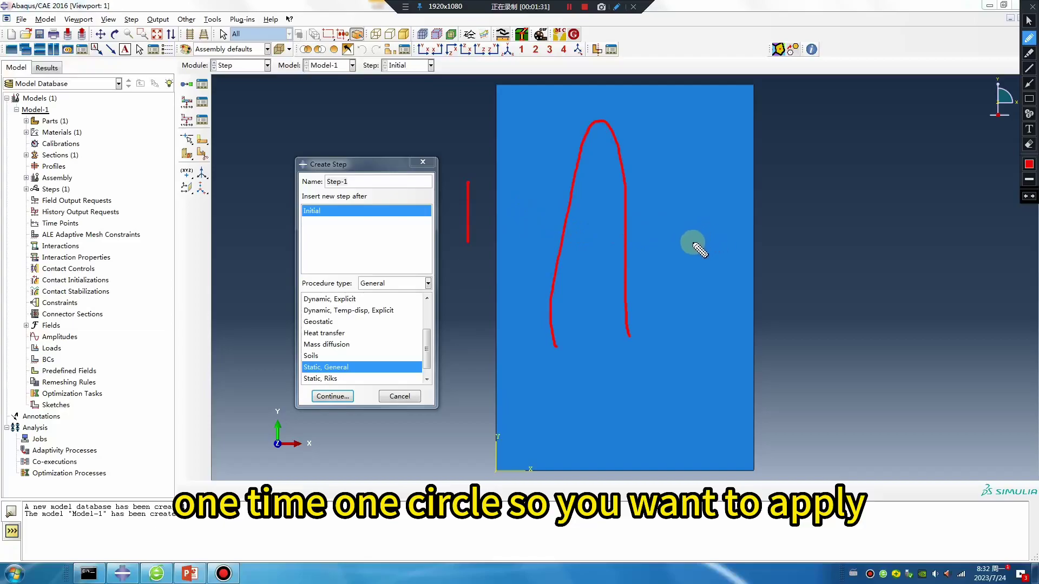
drag(700, 196, 689, 254)
mouse_move(729, 207)
mouse_down()
mouse_move(746, 236)
mouse_move(755, 213)
mouse_up()
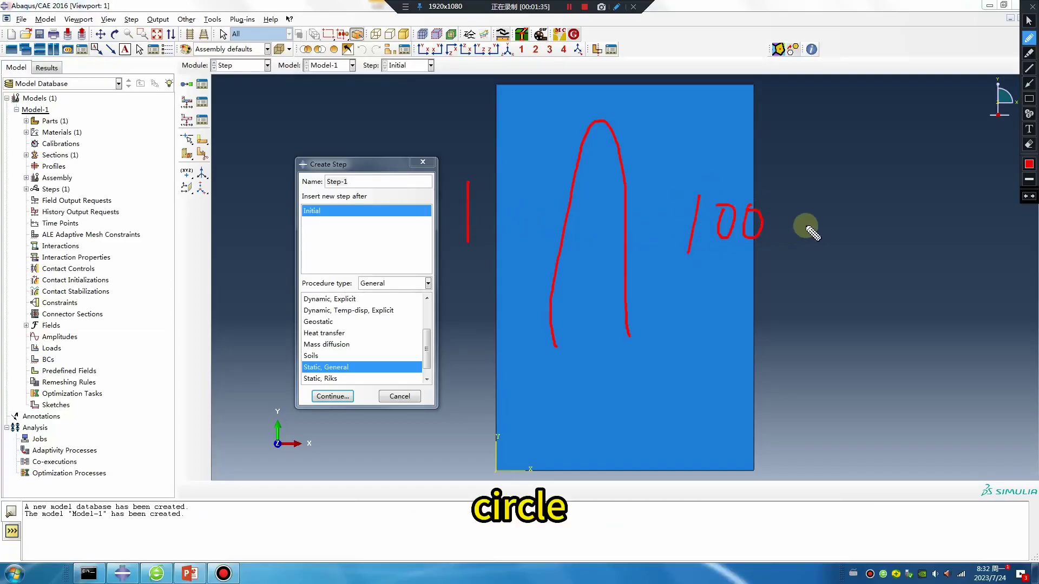
key(Escape)
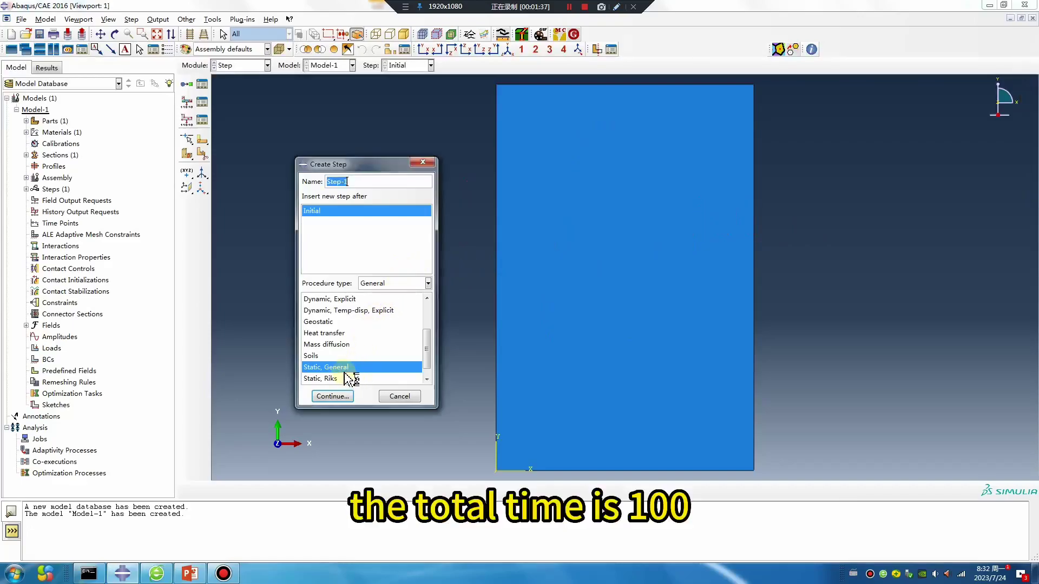
Give Step-1 a 100 s period, Nlgeom on, and increments 10000/0.01/0.001/0.2.
click(335, 399)
text(100)
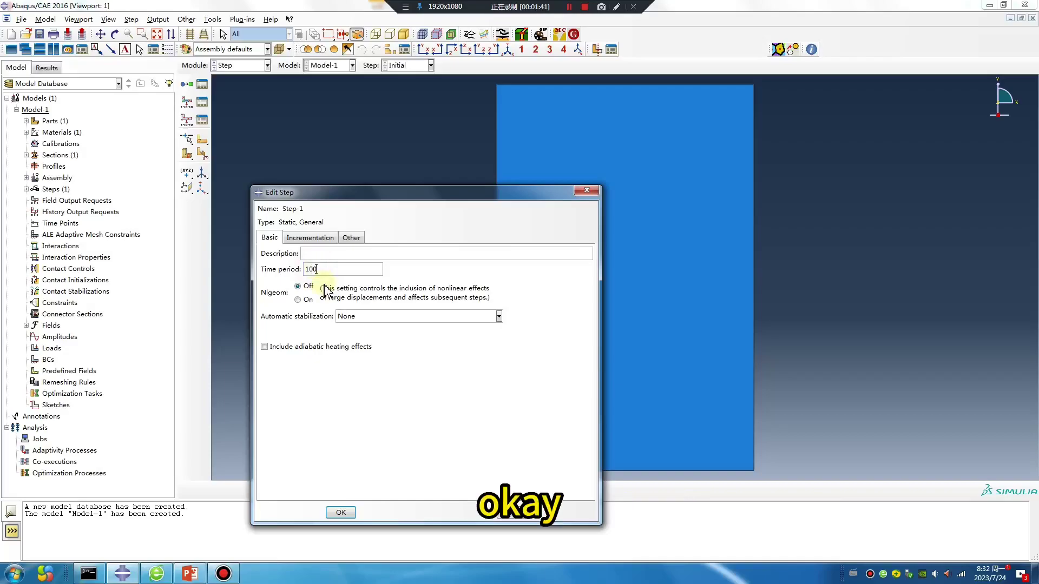
click(301, 299)
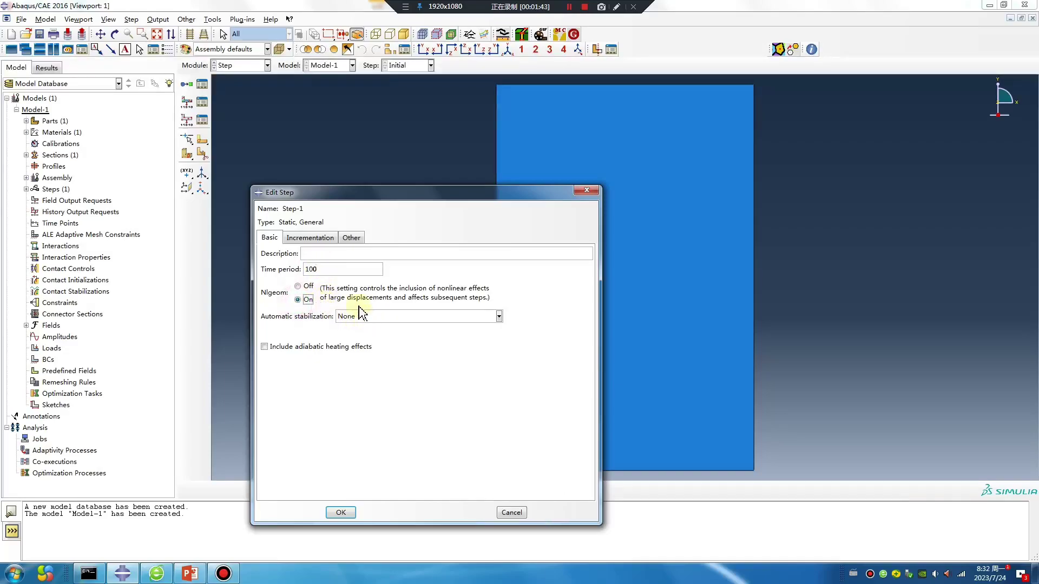
click(310, 237)
drag(333, 295, 307, 302)
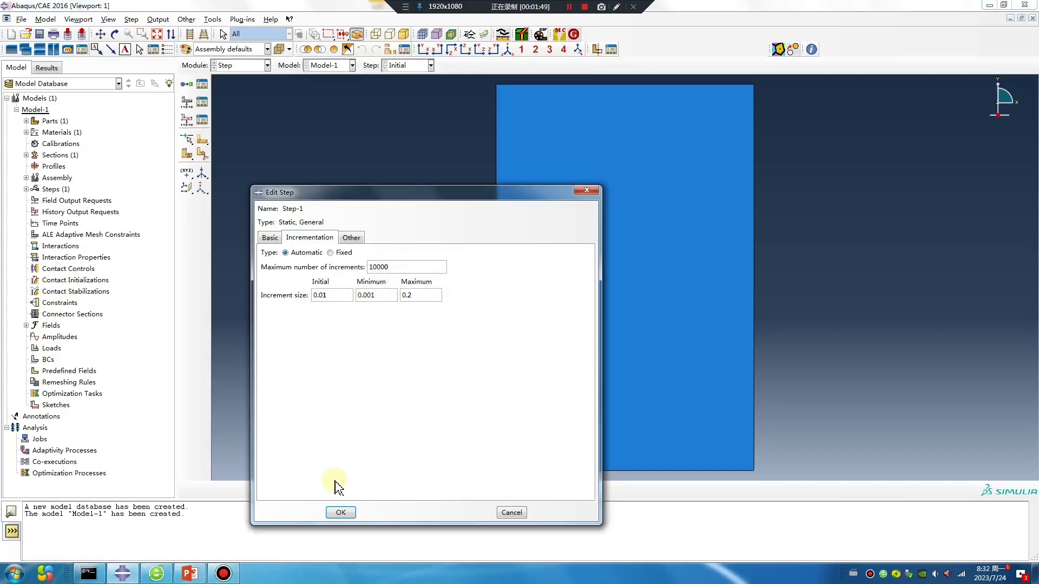
click(339, 514)
Seed and mesh Part-1 into 70 elements.
click(240, 65)
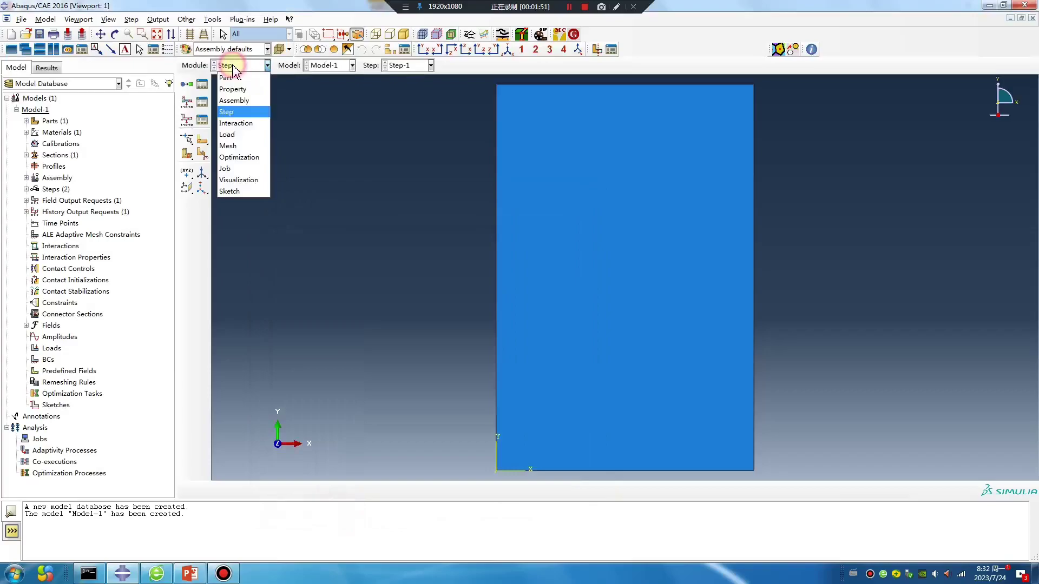
click(237, 144)
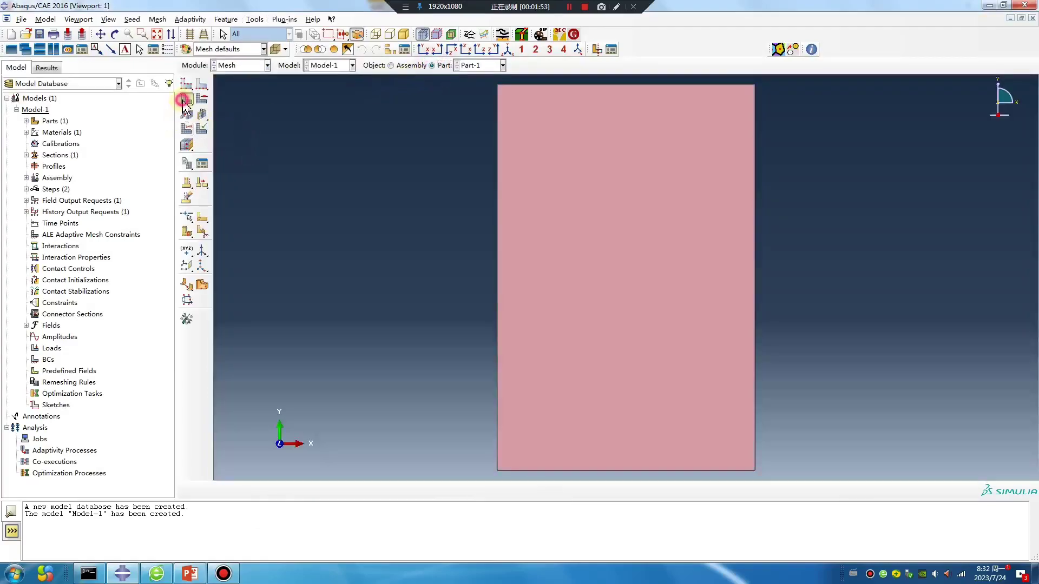
click(187, 98)
middle_click(285, 179)
click(240, 66)
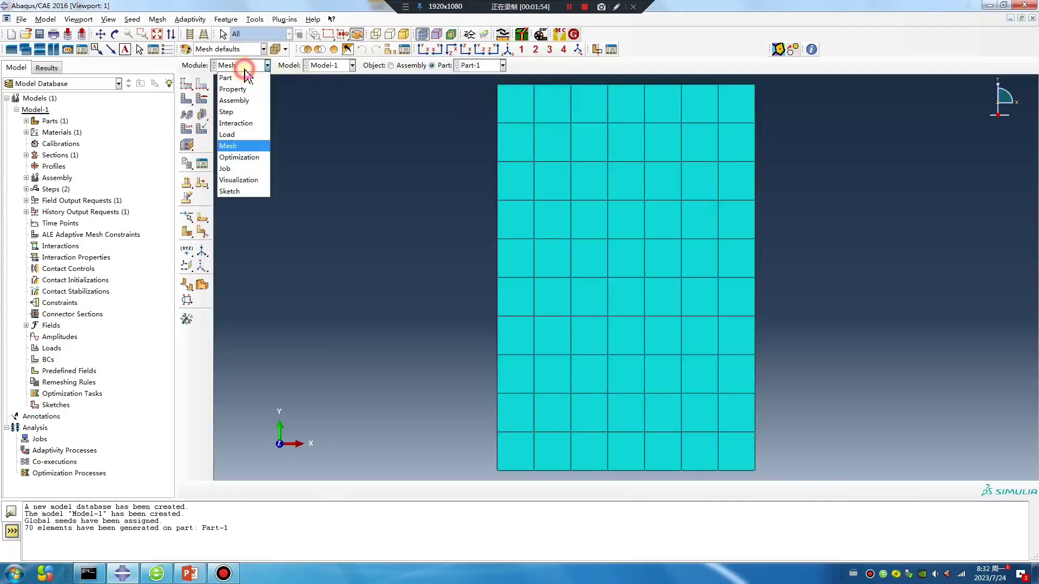
click(244, 136)
scroll(409, 212, up, 2)
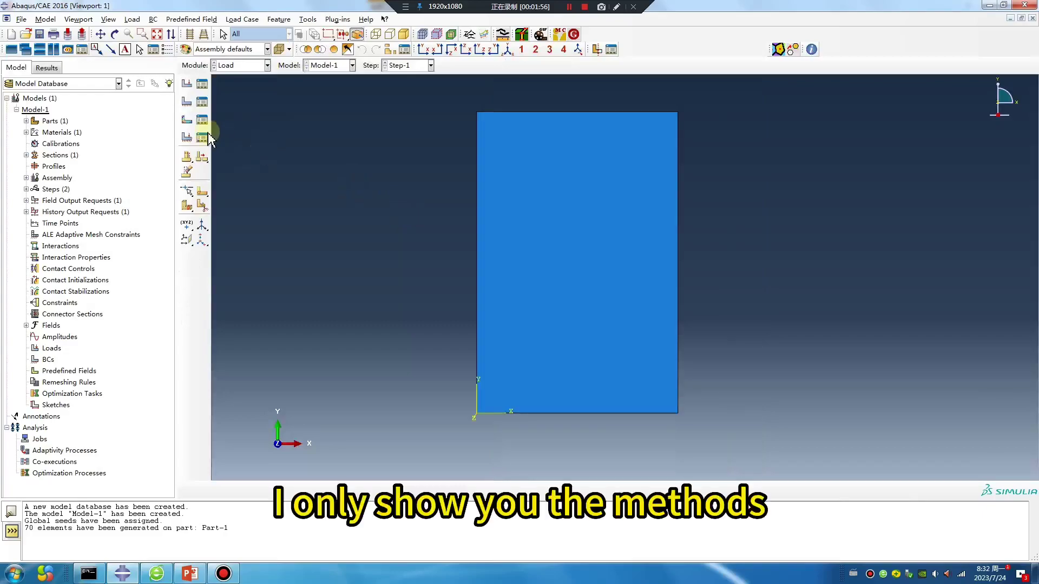
Fix the rectangle's bottom edge with encastre boundary condition BC-1 in Step-1.
click(188, 103)
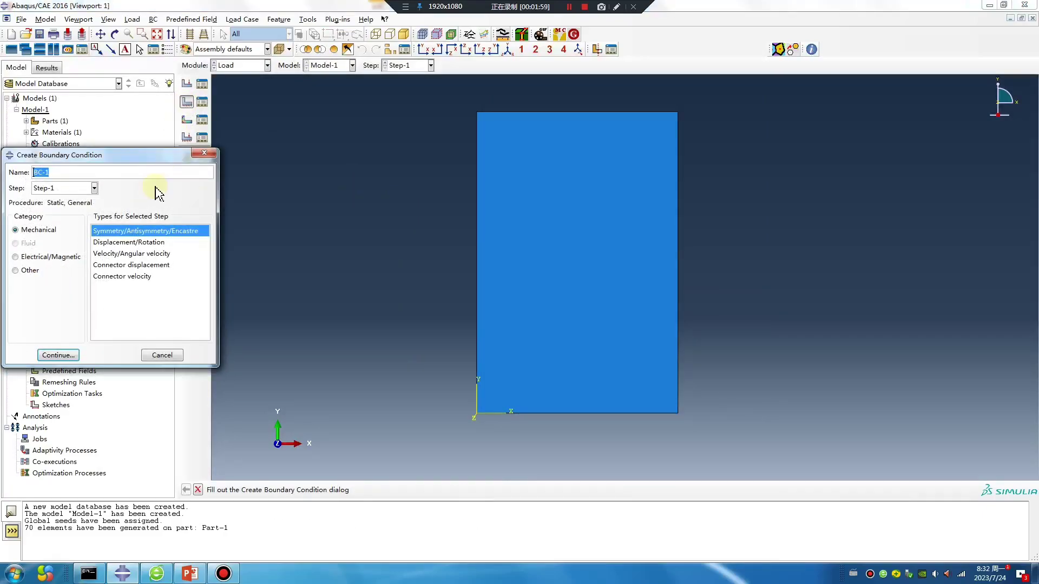
click(59, 355)
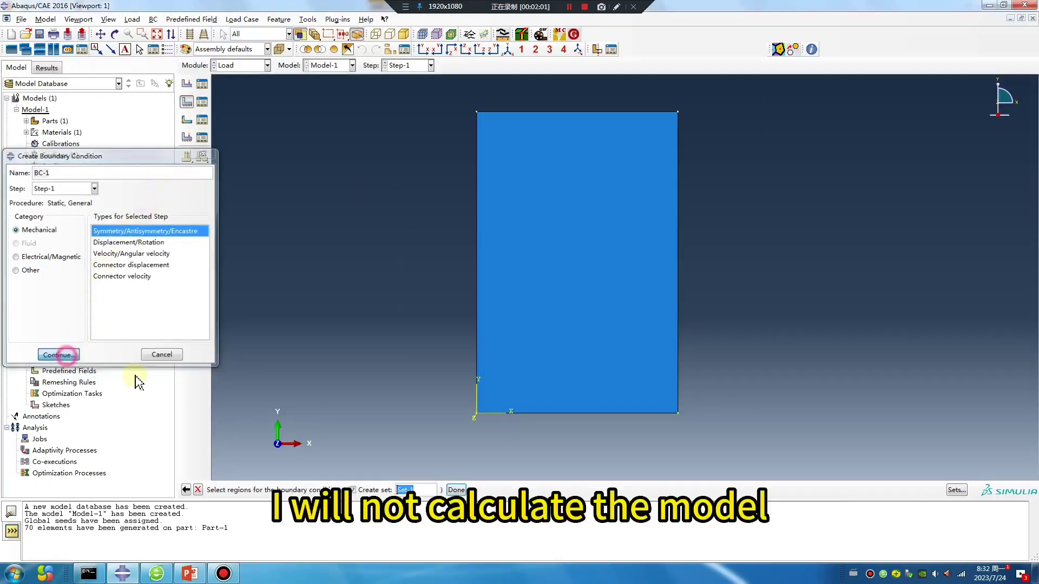
click(563, 414)
click(455, 489)
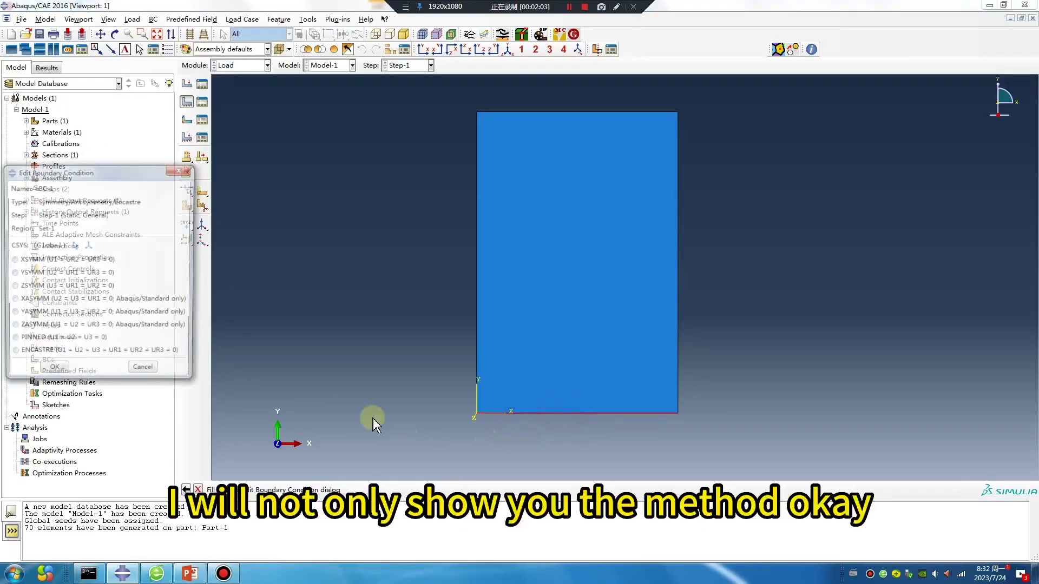
click(31, 348)
click(52, 371)
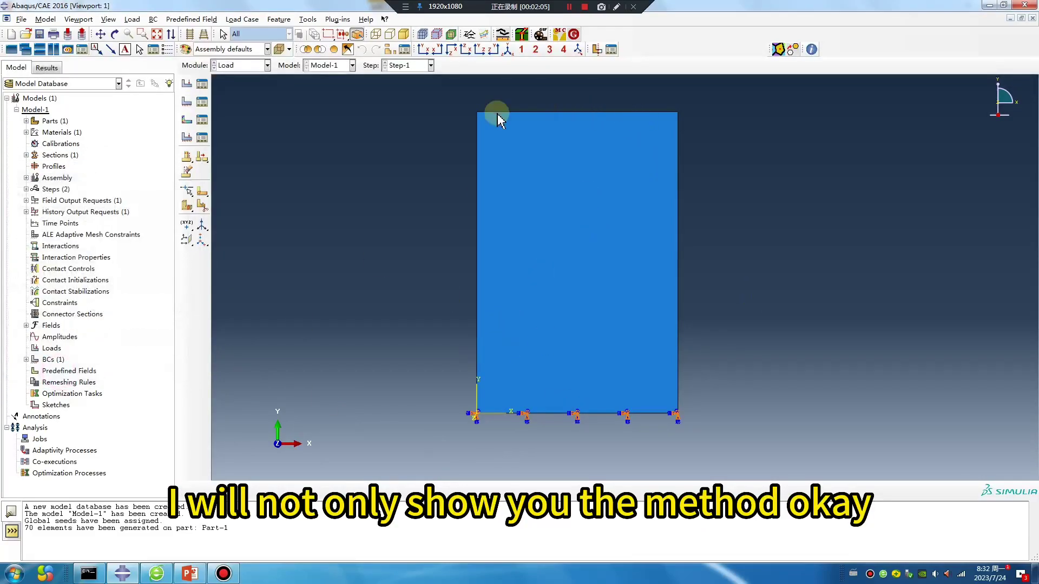
click(188, 103)
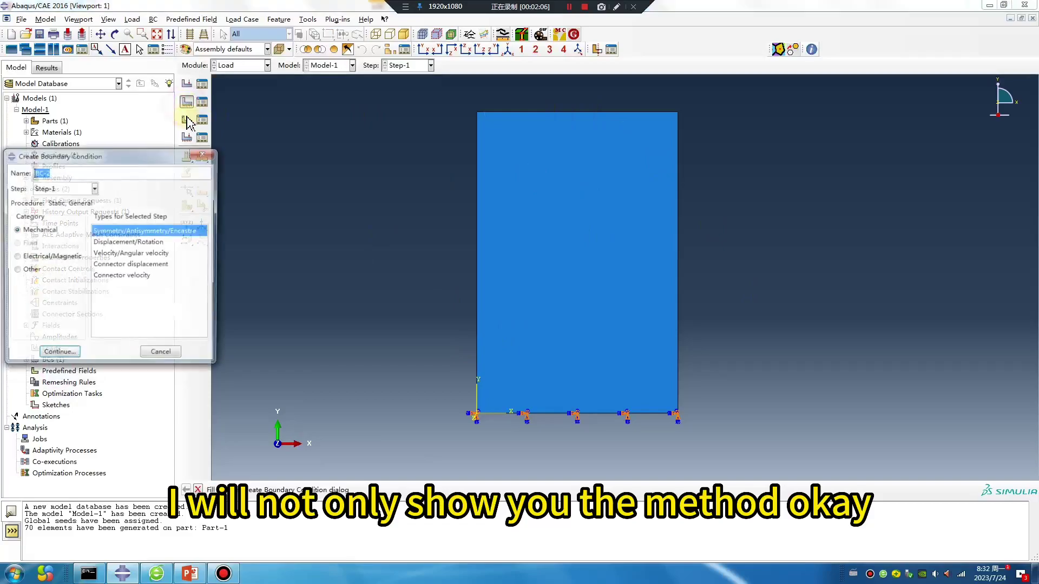
Create BC-2 as a displacement/rotation condition on the rectangle's top edge.
click(107, 243)
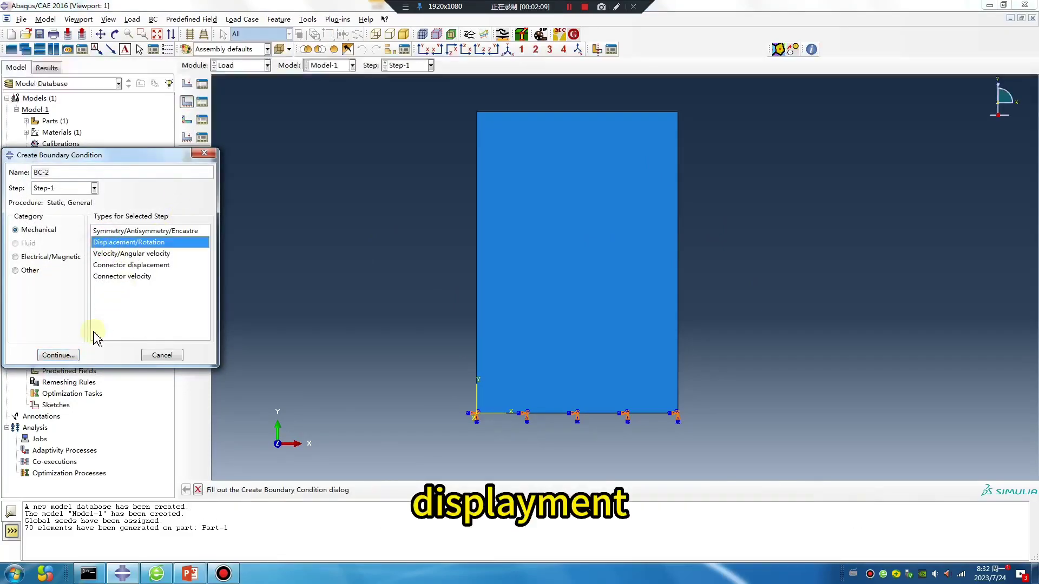
click(72, 357)
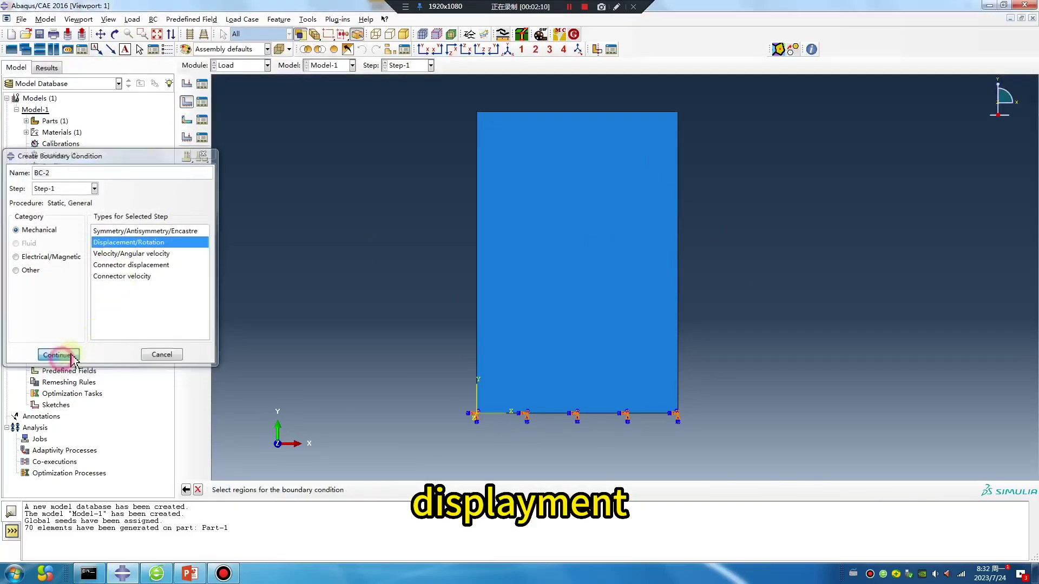
click(503, 113)
middle_click(354, 209)
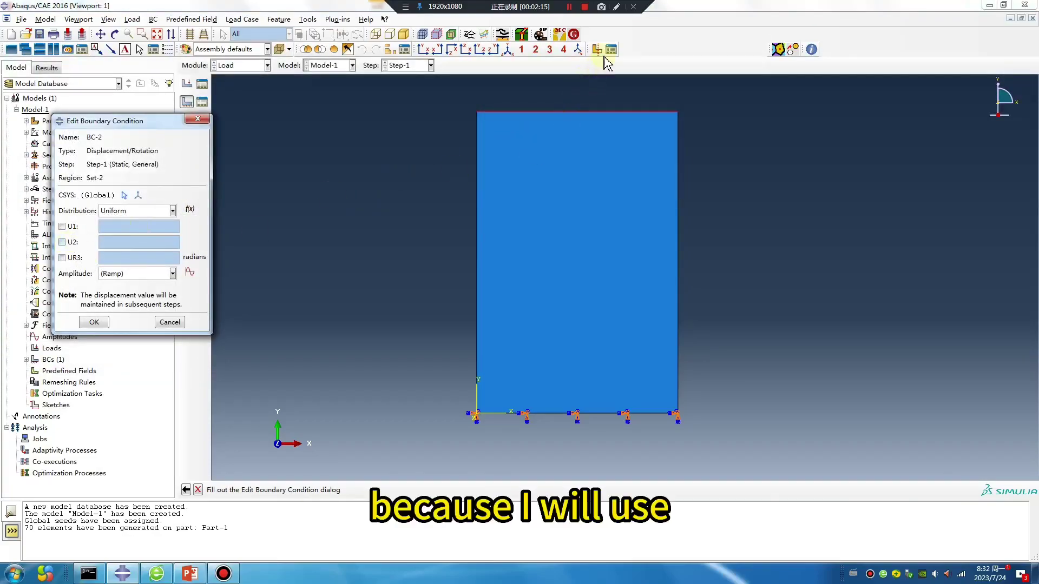
Sketch explanatory pen notes on screen, then switch on U2 for BC-2.
click(615, 7)
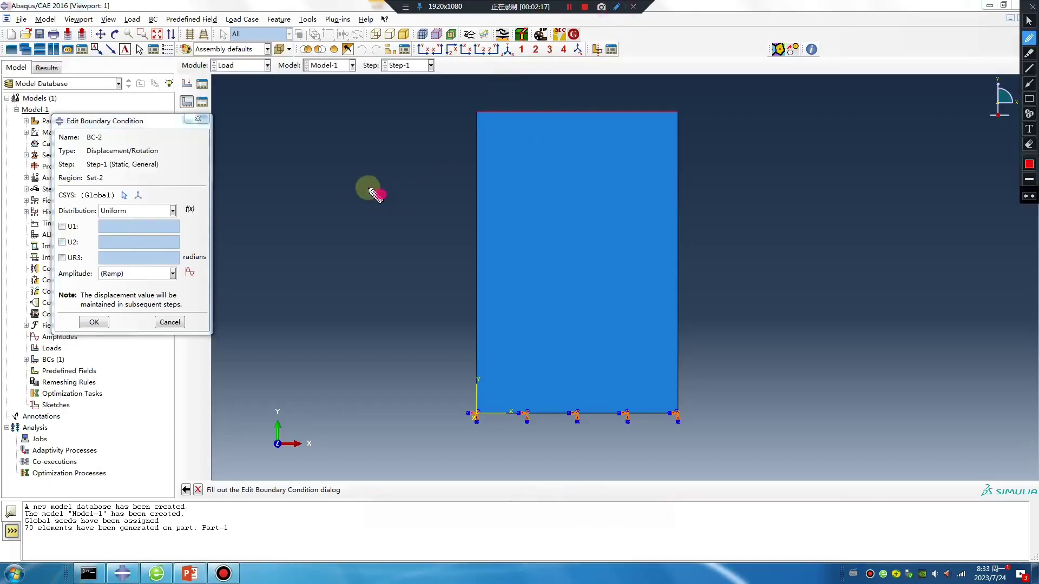
mouse_move(380, 190)
mouse_down()
mouse_move(404, 236)
mouse_move(432, 201)
mouse_up()
drag(422, 260, 429, 204)
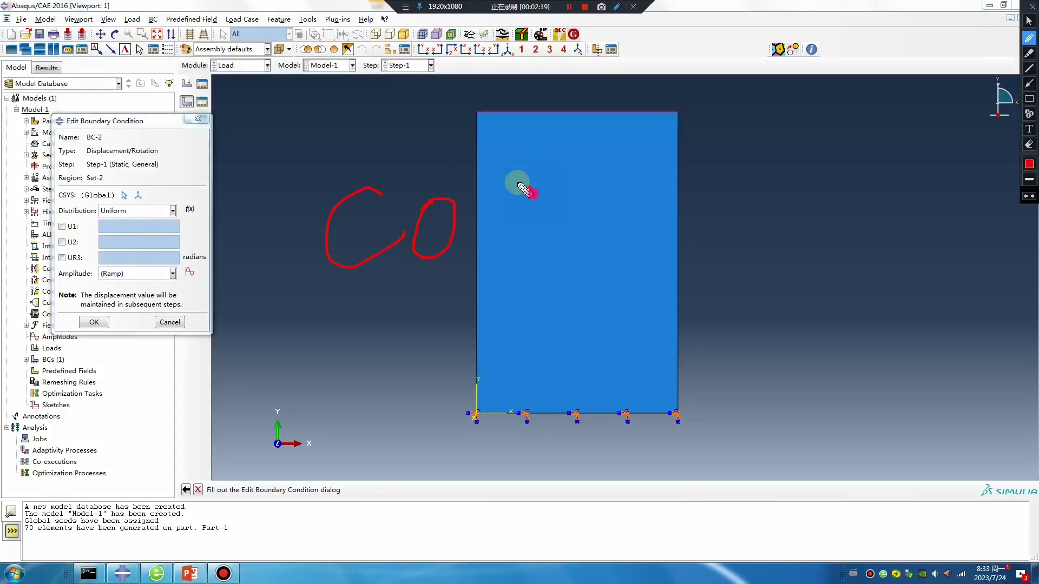
mouse_move(534, 195)
mouse_down()
mouse_move(525, 232)
mouse_move(489, 268)
mouse_up()
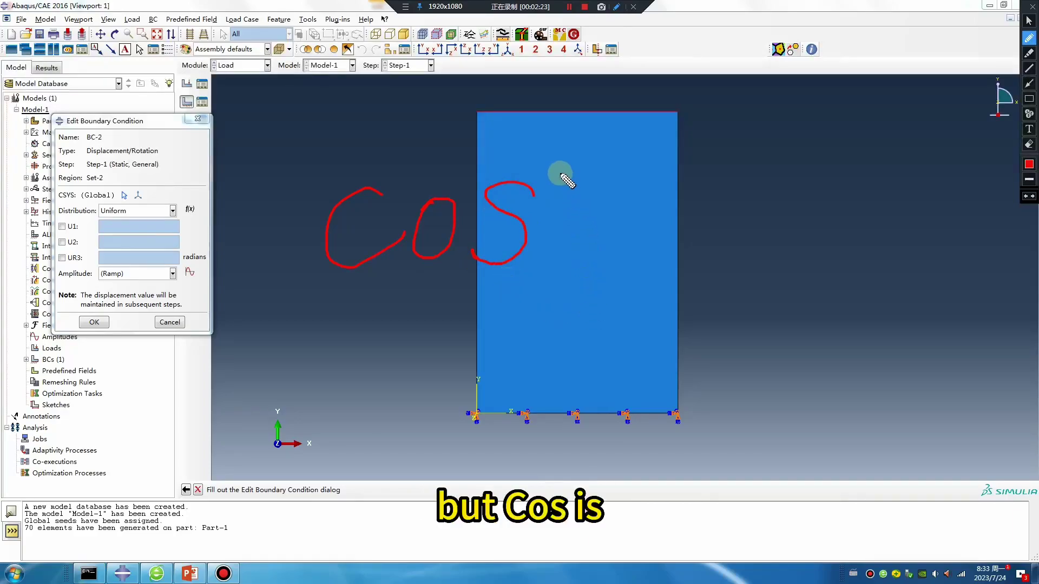
mouse_move(562, 174)
mouse_down()
mouse_move(595, 216)
mouse_move(628, 420)
mouse_move(687, 398)
mouse_move(733, 183)
mouse_move(817, 268)
mouse_move(883, 382)
mouse_move(946, 208)
mouse_up()
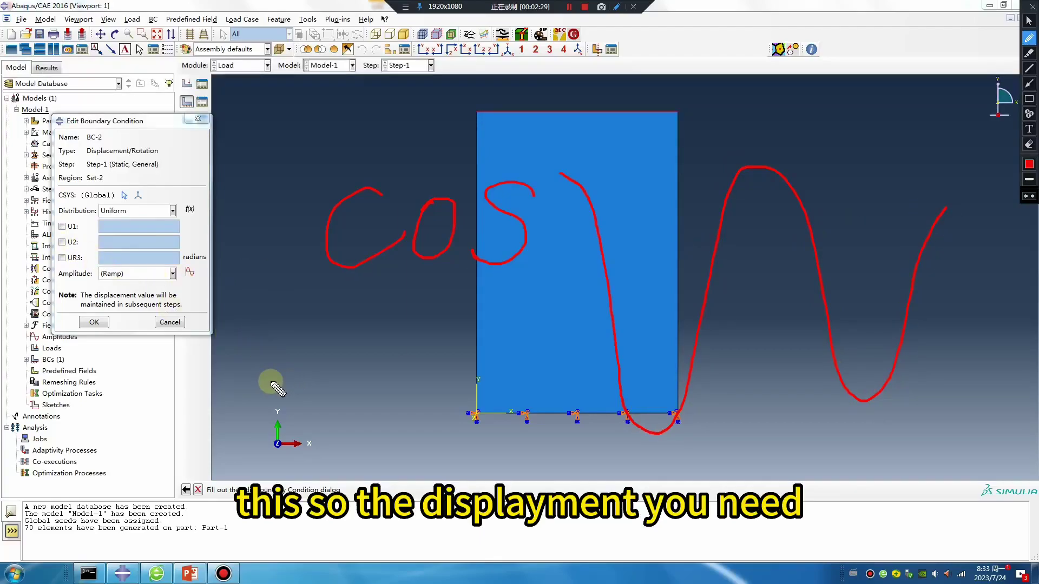
drag(237, 389, 300, 391)
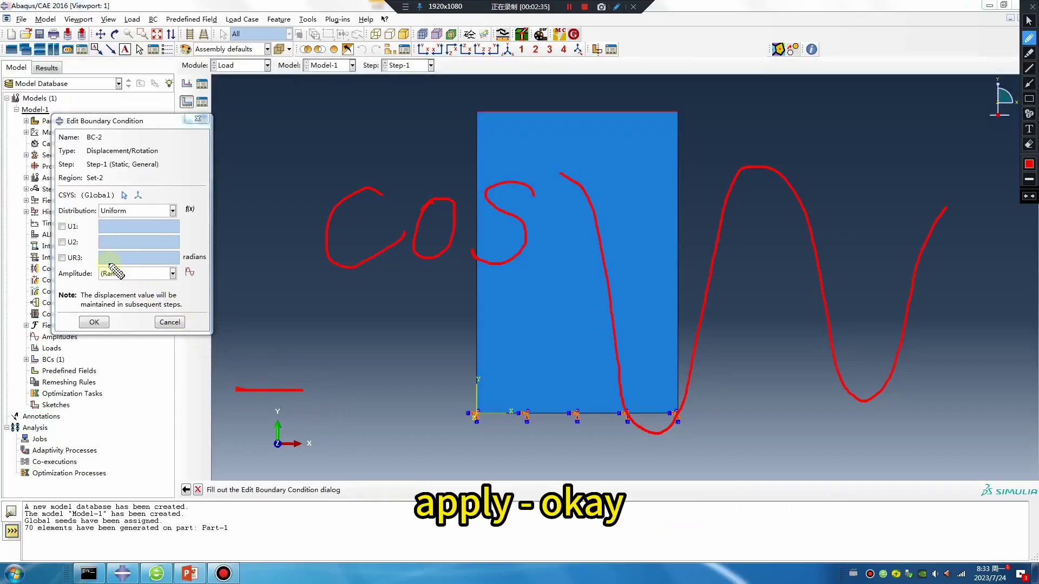
key(Escape)
click(62, 242)
Annotate the screen with pen ink and set U2 to -0.25.
double_click(114, 242)
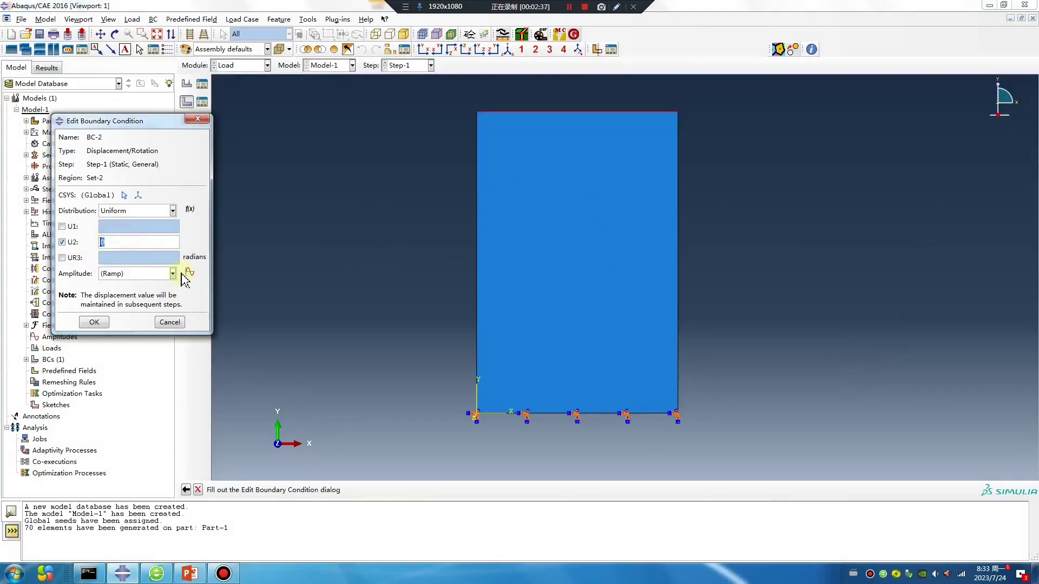
click(617, 8)
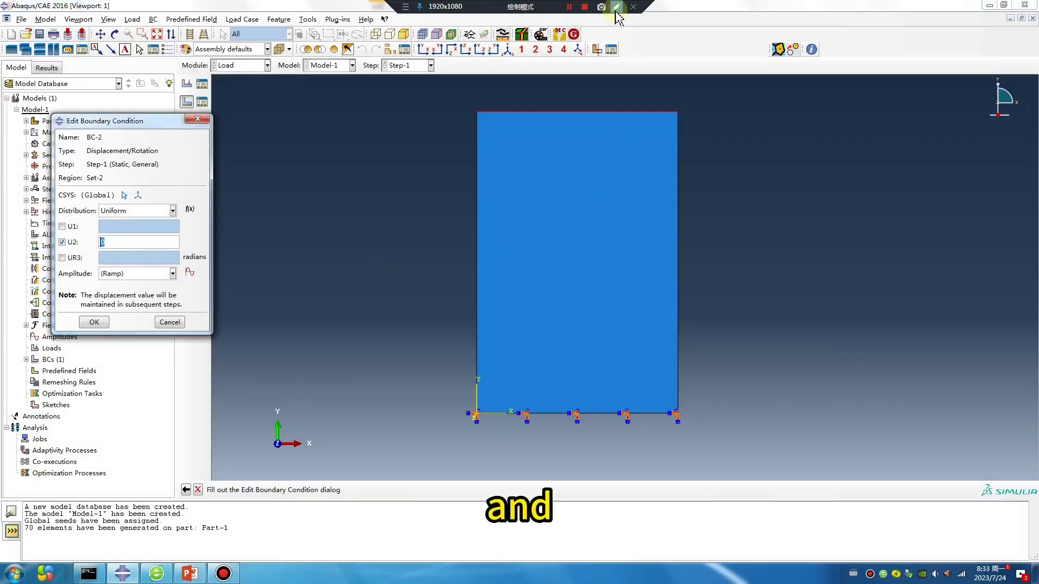
mouse_move(295, 176)
mouse_down()
mouse_move(462, 457)
mouse_move(636, 173)
mouse_up()
drag(278, 169, 550, 170)
drag(469, 170, 448, 459)
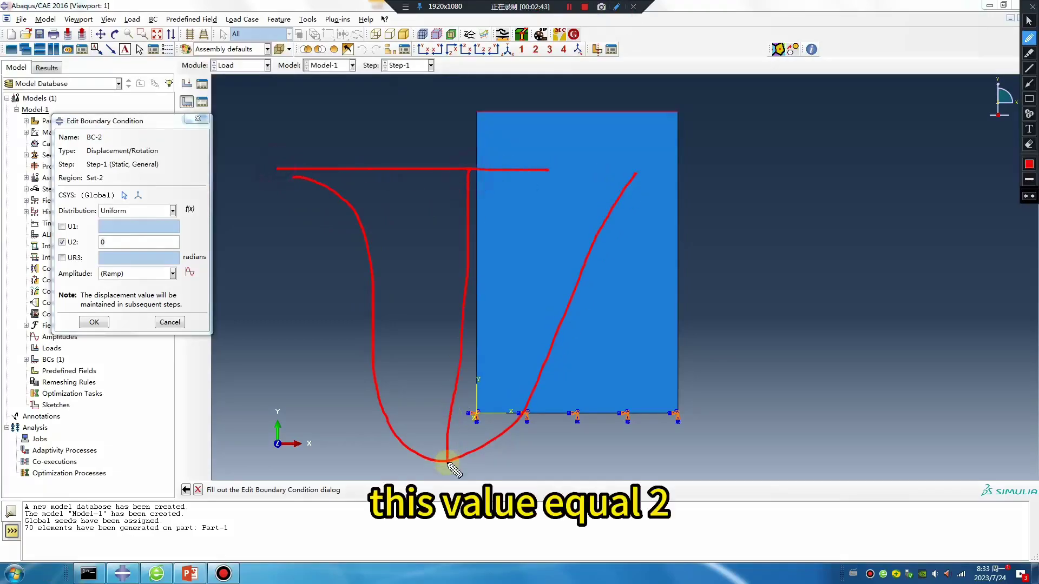
drag(602, 352, 671, 352)
drag(594, 371, 676, 370)
drag(691, 310, 893, 420)
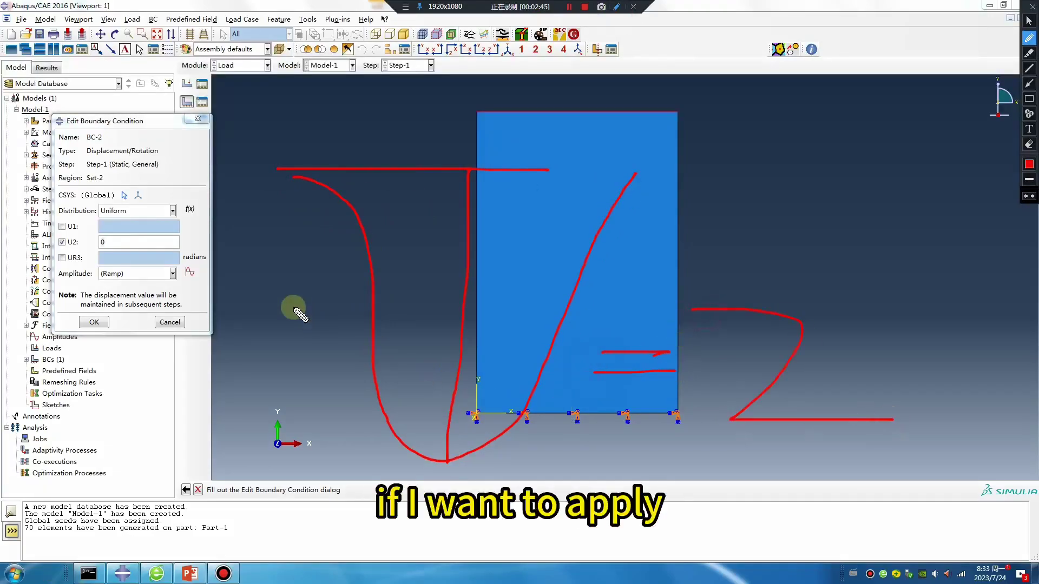
drag(273, 253, 290, 299)
drag(321, 225, 357, 302)
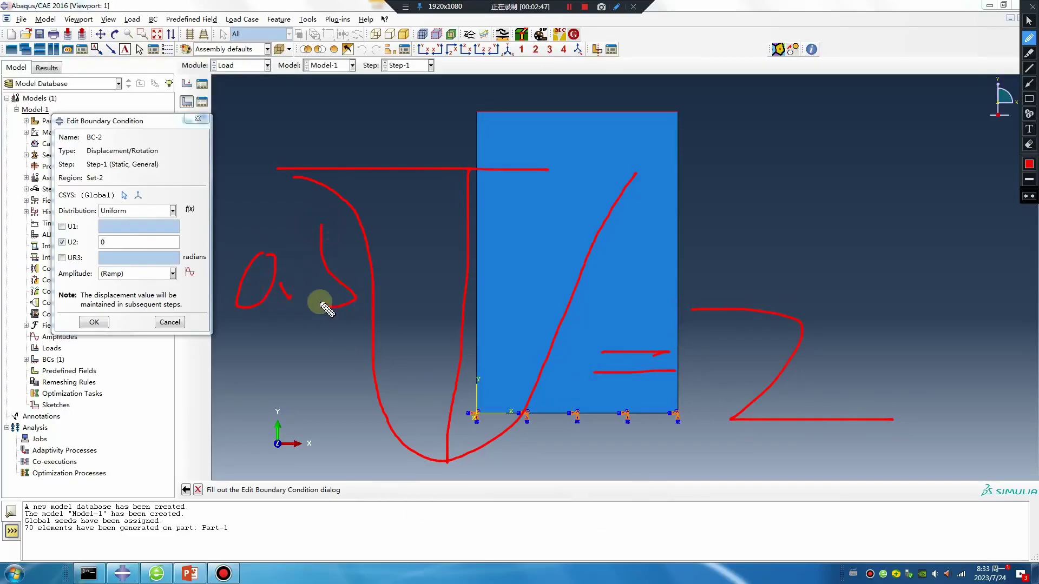
drag(322, 249, 361, 248)
drag(259, 317, 349, 317)
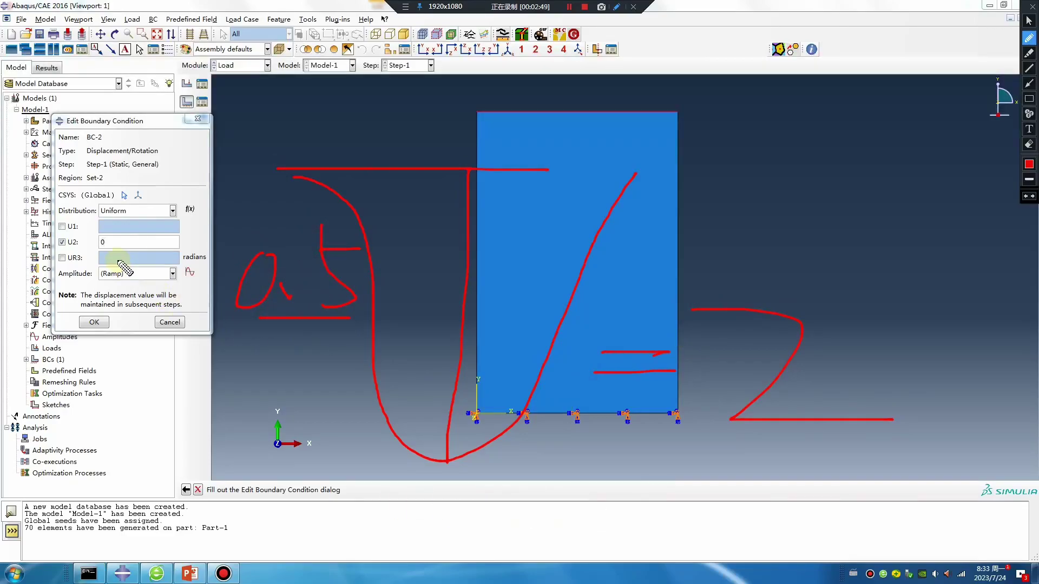
key(Escape)
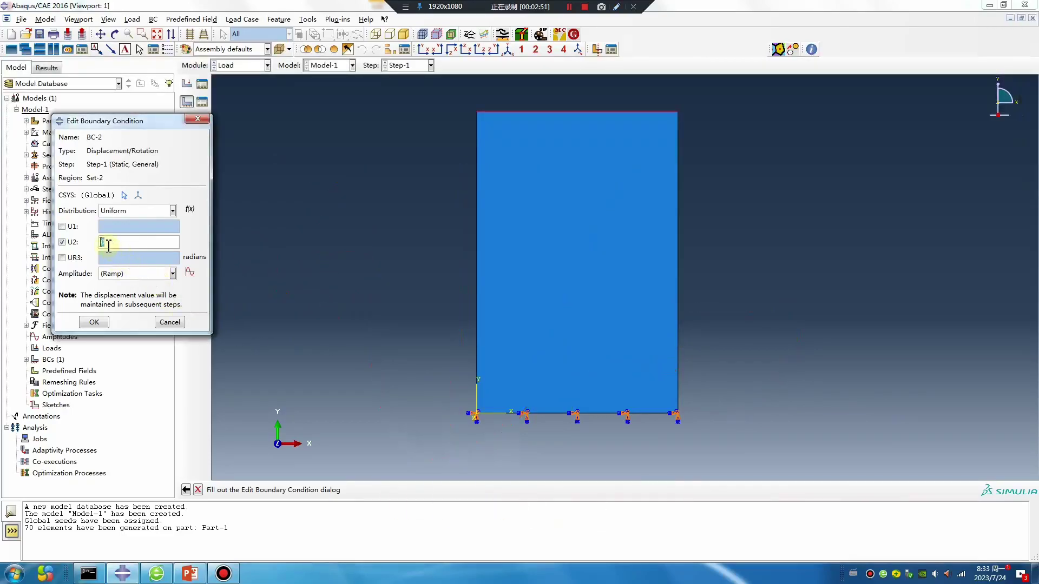
click(104, 243)
key(BackSpace)
text(-0.25)
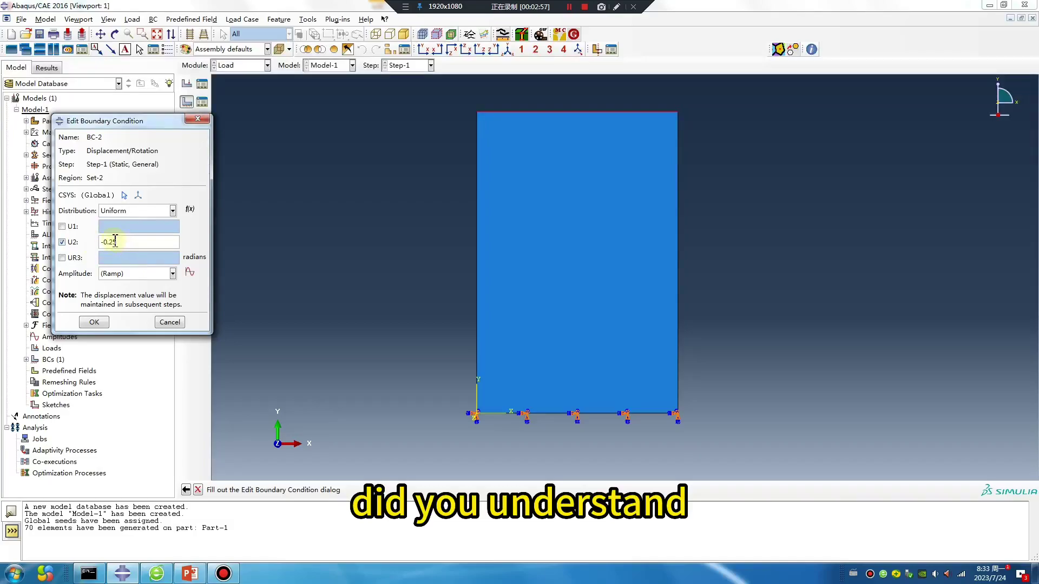
Sketch a diagram noting the -0.25 displacement, then switch on U1 at zero.
click(616, 7)
mouse_move(286, 142)
mouse_down()
mouse_move(391, 395)
mouse_move(559, 213)
mouse_move(659, 173)
mouse_up()
drag(324, 124, 509, 135)
drag(443, 140, 443, 483)
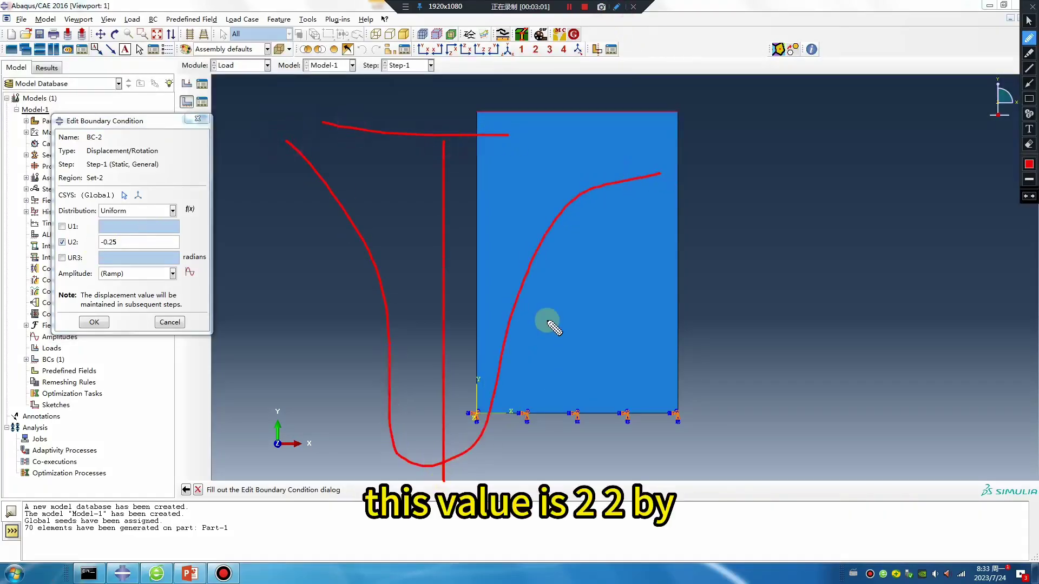
drag(550, 298, 700, 351)
drag(236, 237, 335, 359)
drag(313, 252, 237, 335)
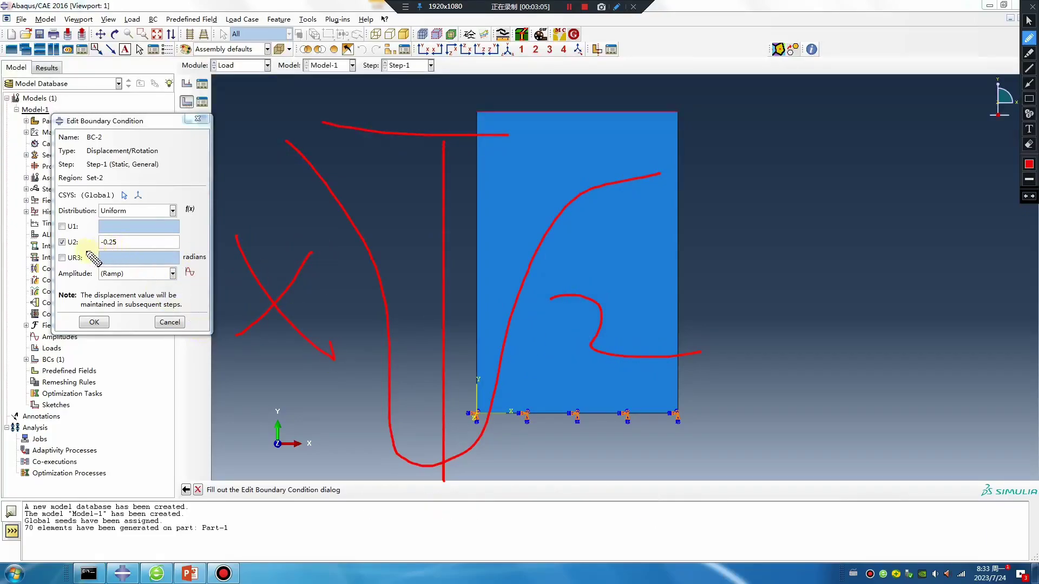
drag(85, 252, 144, 250)
drag(654, 258, 690, 258)
drag(666, 265, 745, 278)
drag(776, 210, 814, 299)
drag(766, 246, 831, 239)
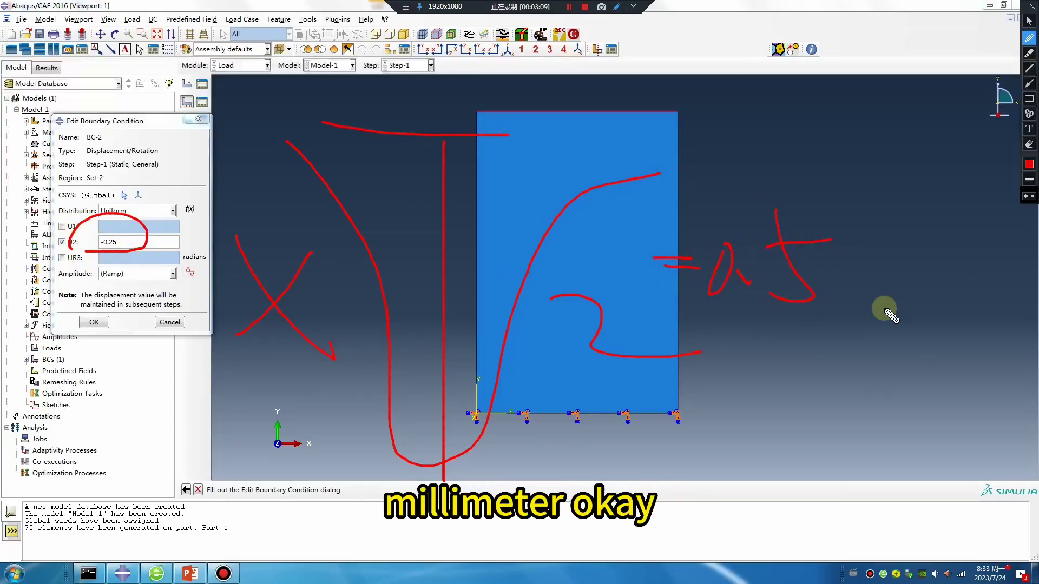
key(Escape)
click(62, 227)
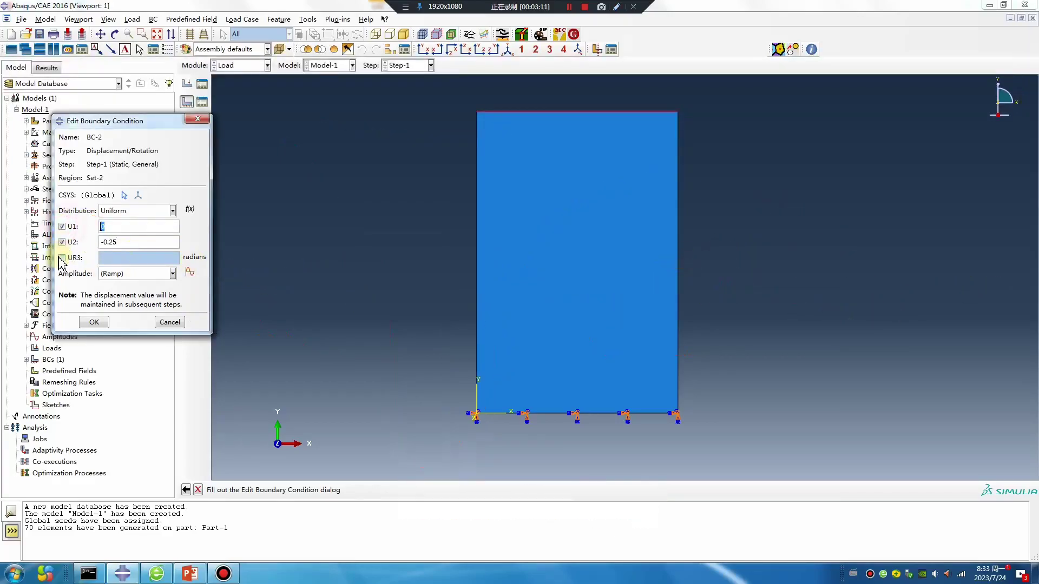
Fix UR3 at zero and start a new Periodic amplitude.
click(61, 258)
click(188, 274)
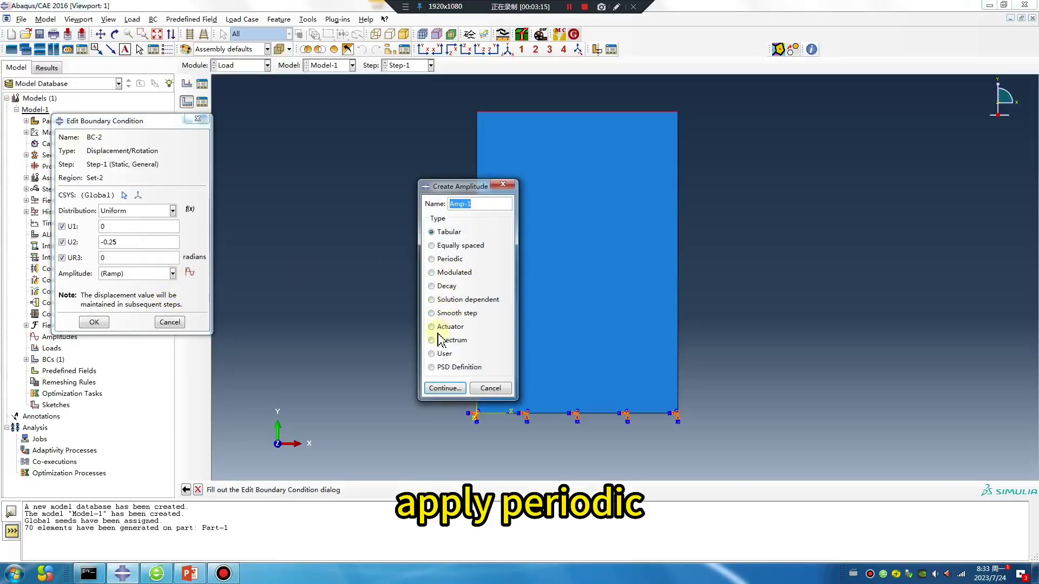
click(433, 259)
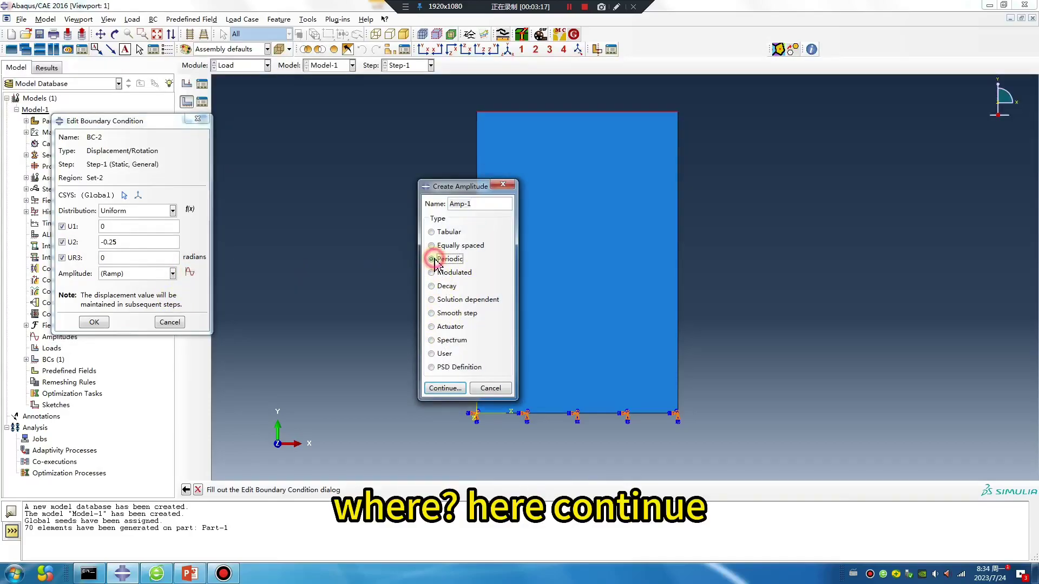
click(445, 389)
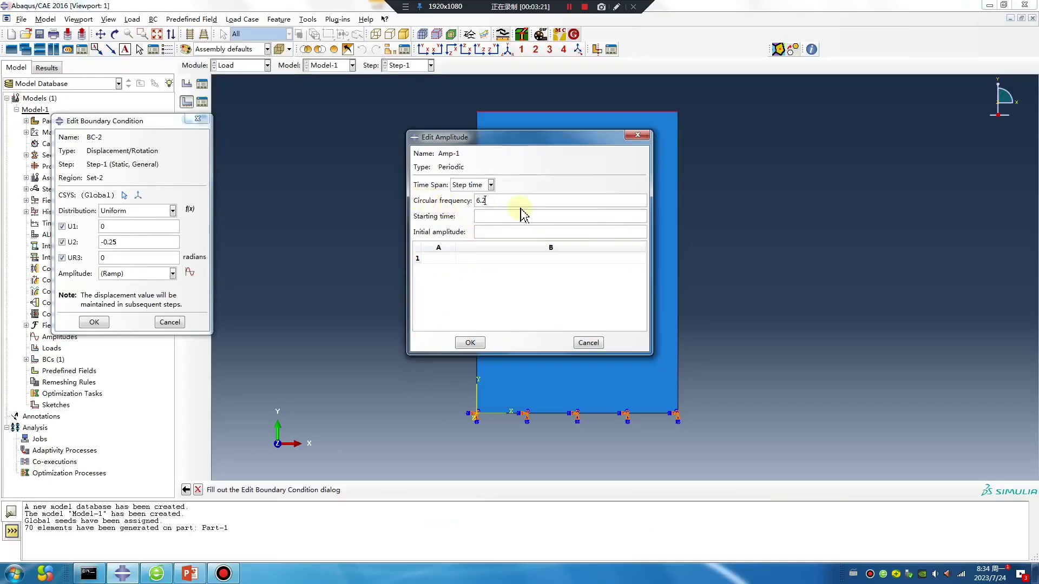
text(8)
Define Amp-1 (frequency 6.28, start 0, initial amplitude -1, table A/B) and apply it to BC-2.
drag(497, 202, 479, 201)
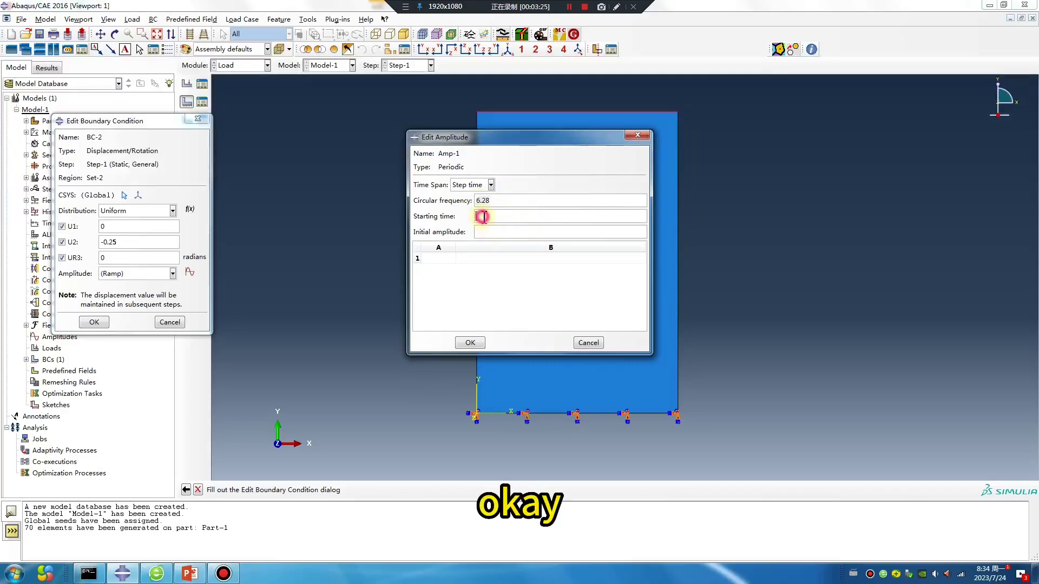
text(0)
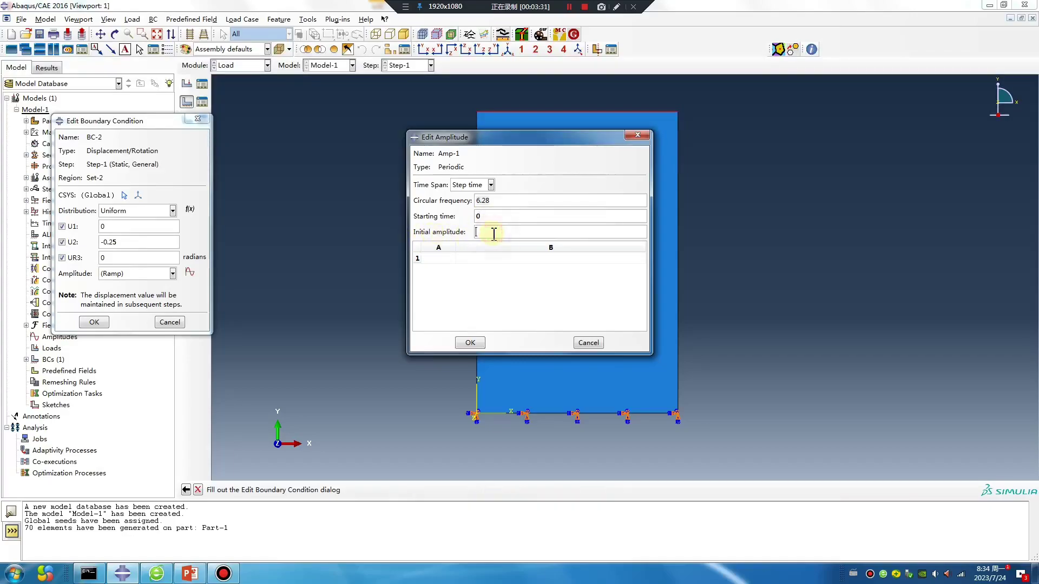
key(Tab)
text(-1)
click(436, 258)
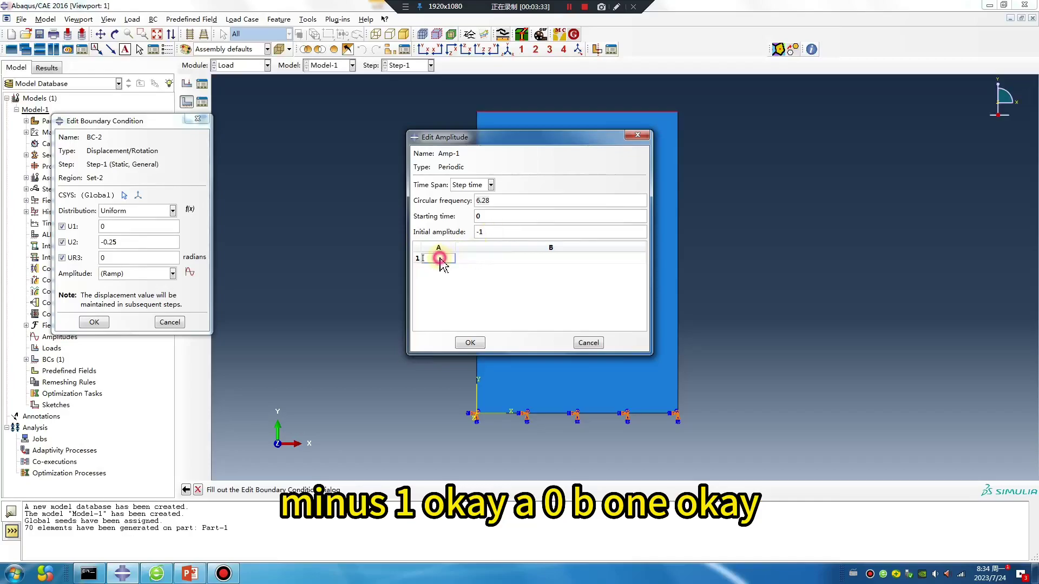
text(0)
click(512, 258)
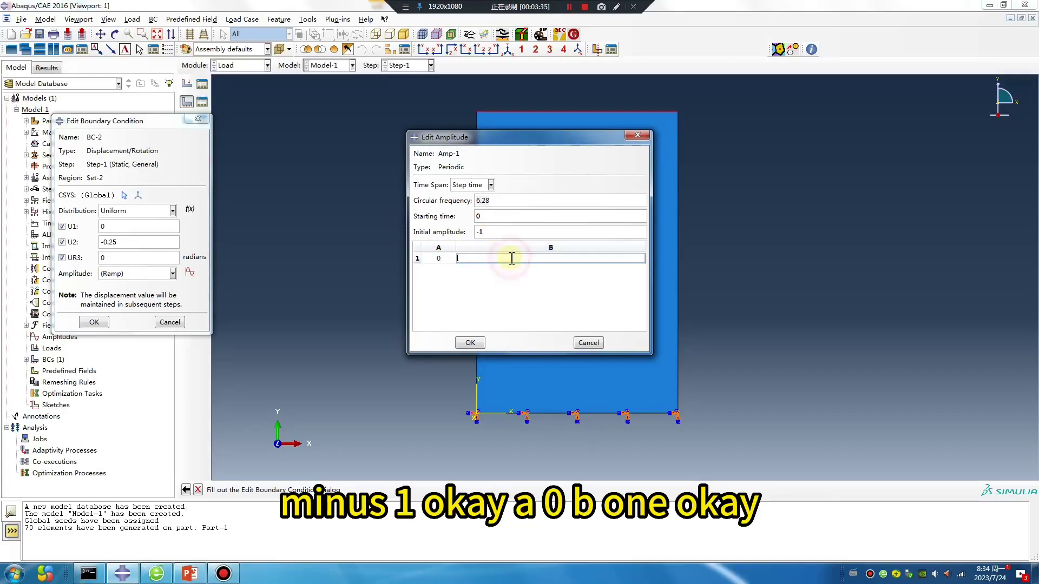
text(1)
click(470, 343)
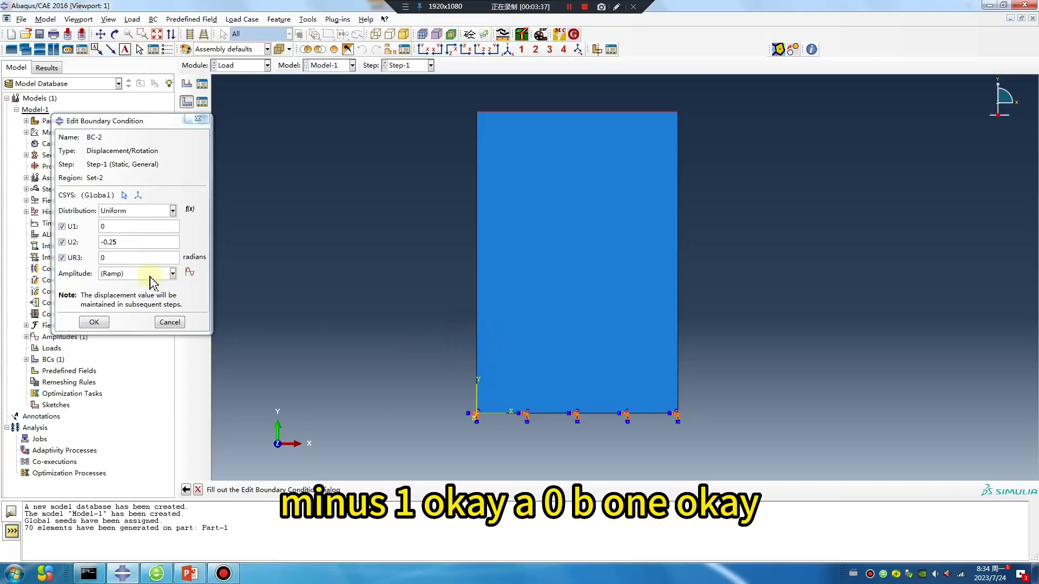
click(147, 273)
click(131, 295)
Apply the top-edge boundary condition and plot Amp-1 with the Amplitude Plotter plug-in.
click(94, 322)
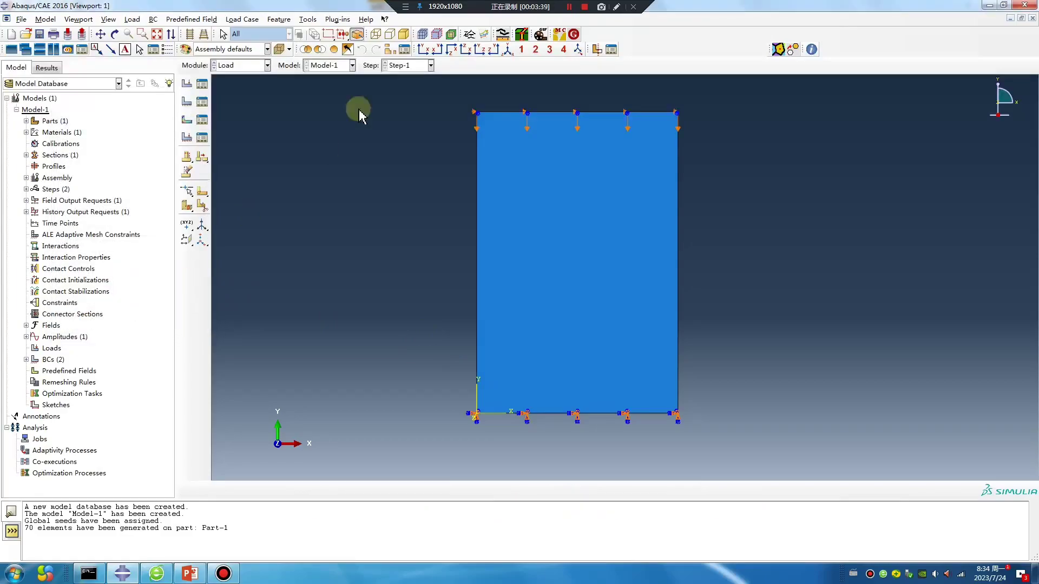
click(348, 24)
mouse_move(343, 80)
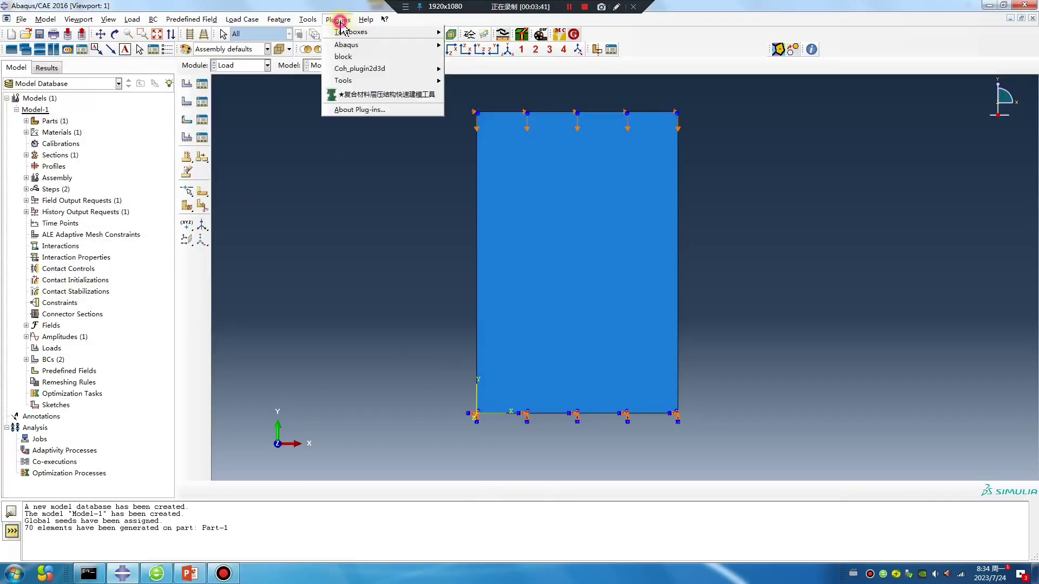
click(488, 95)
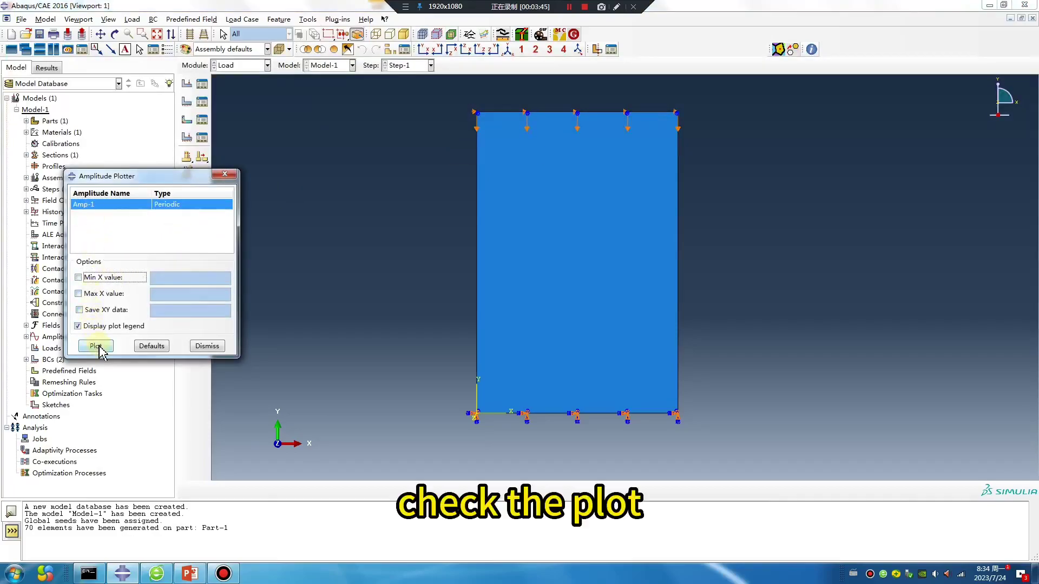
click(95, 347)
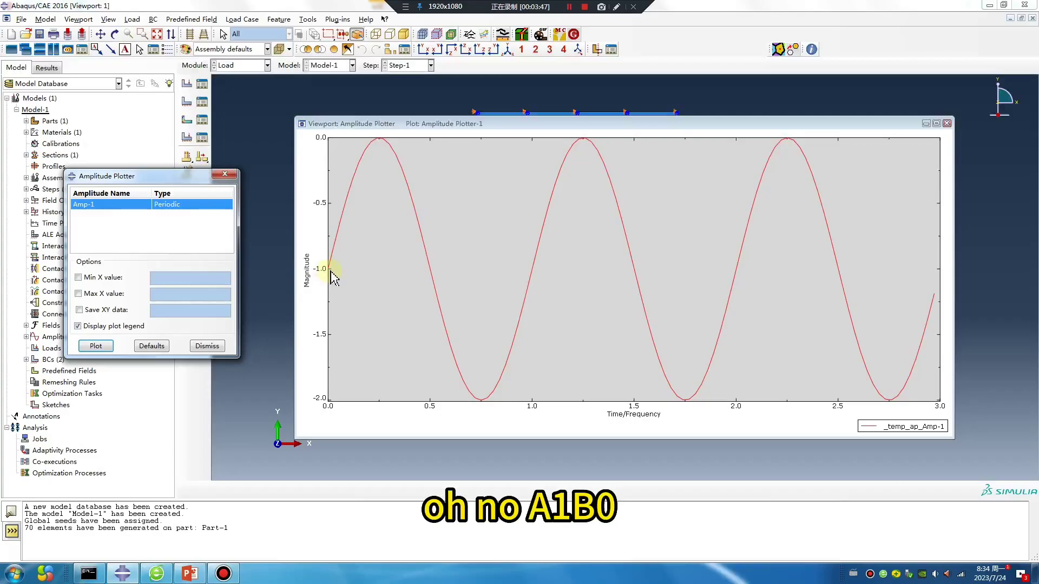
Edit Amp-1's coefficient A so it replots as a cosine between 0 and -2.
click(308, 18)
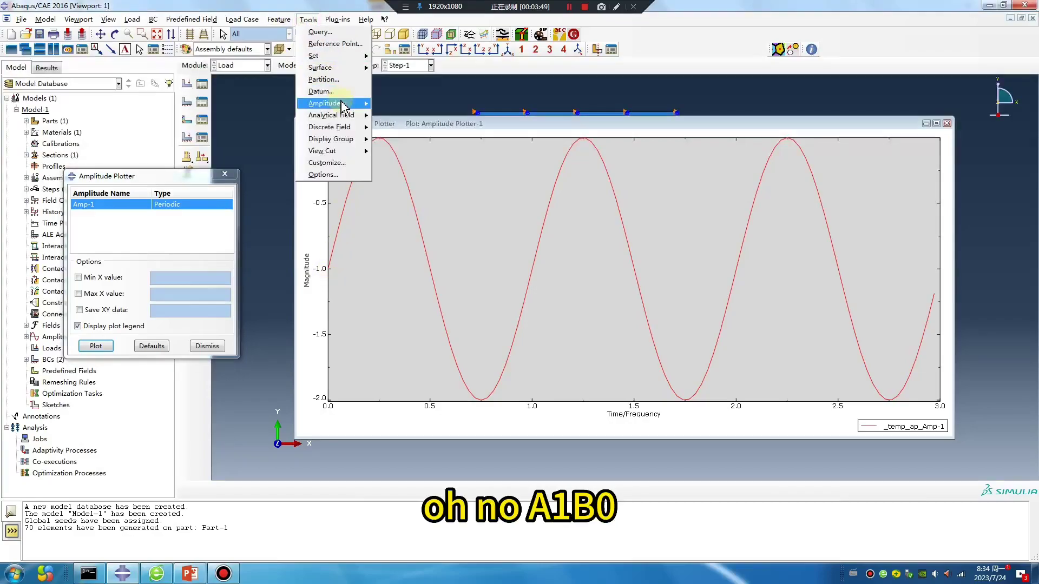
mouse_move(392, 128)
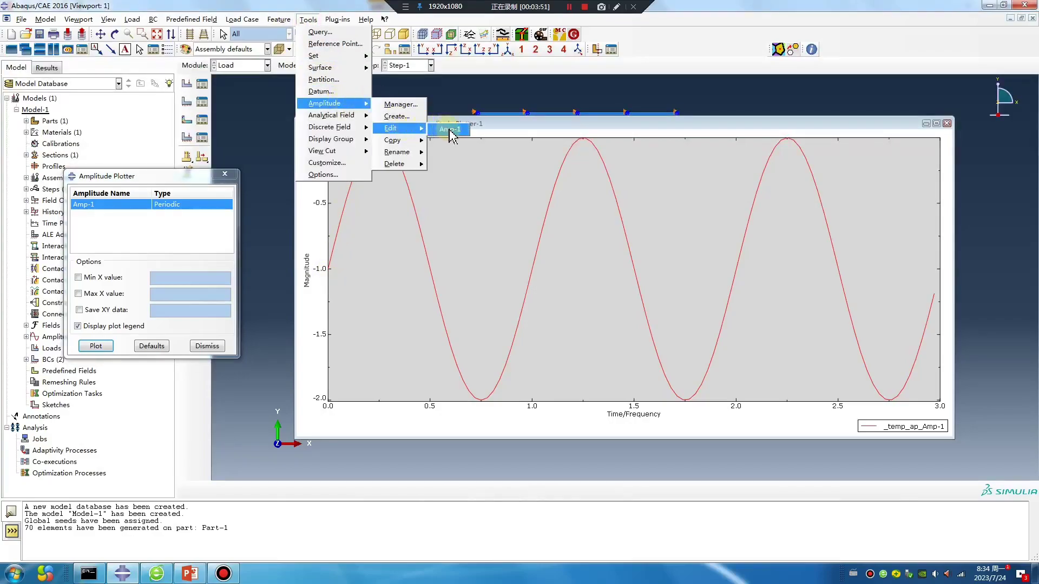
click(451, 132)
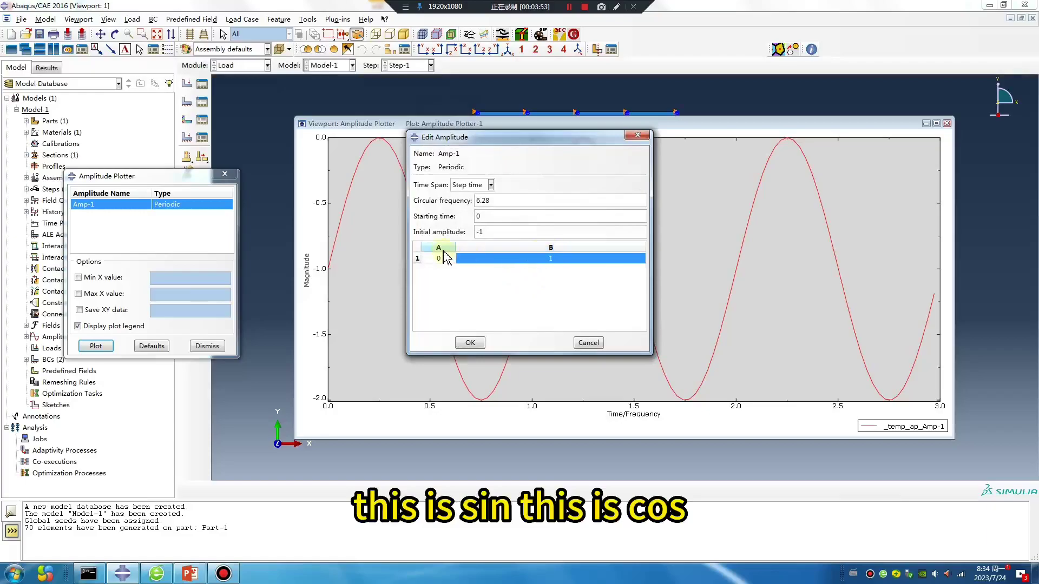
double_click(446, 261)
text(1)
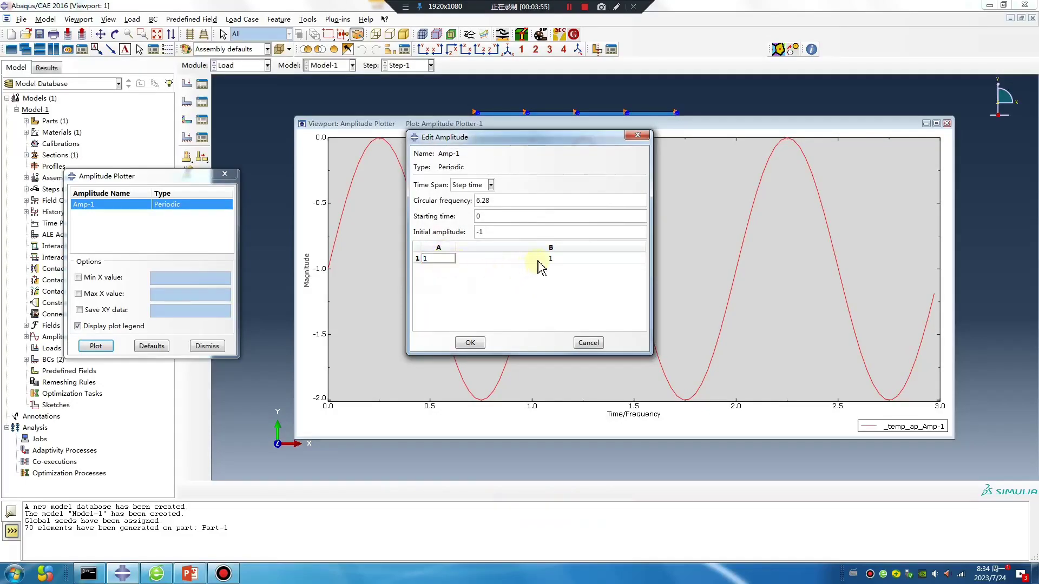
click(470, 343)
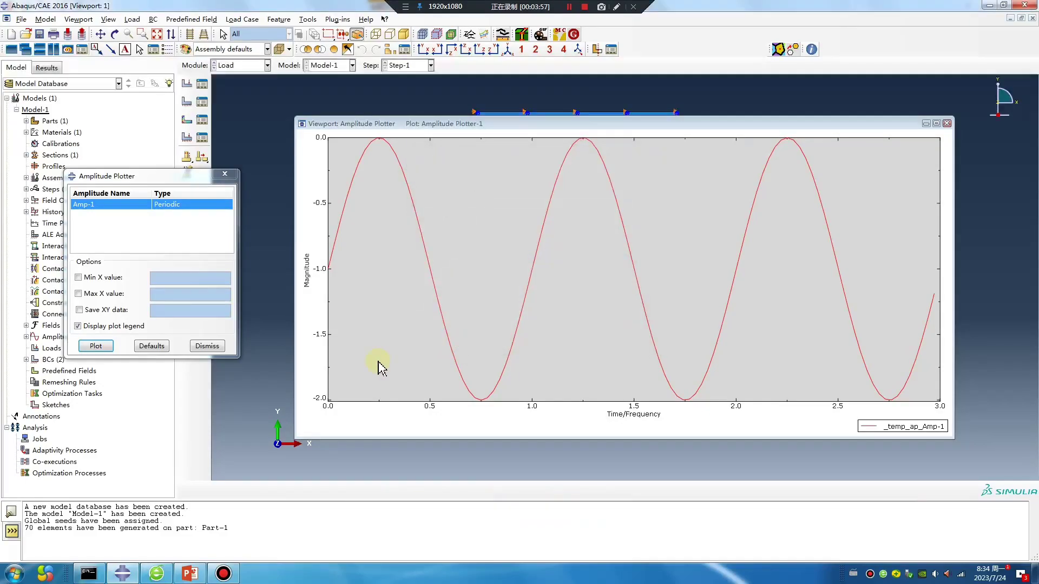
click(111, 346)
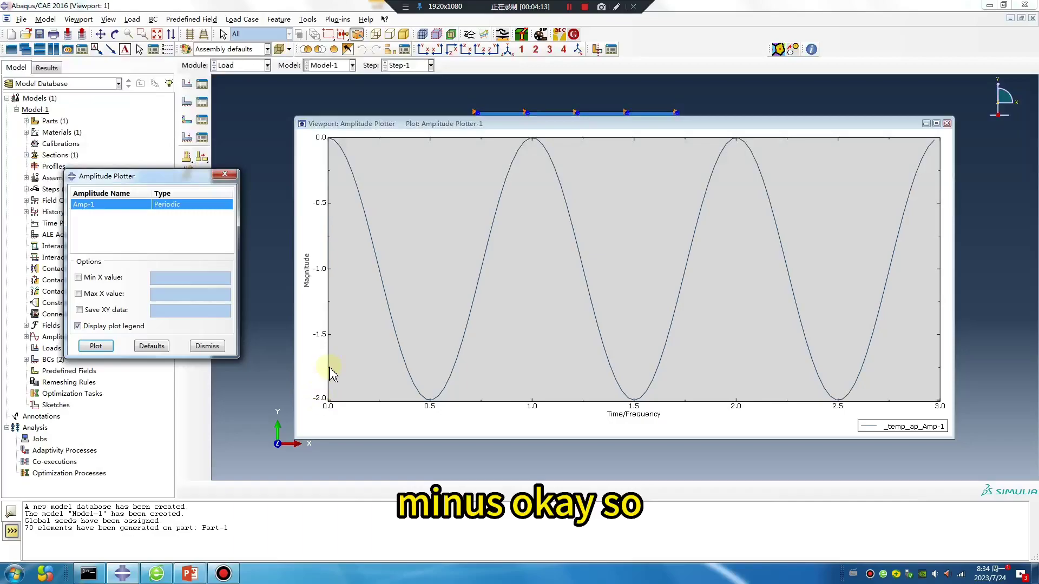
click(947, 124)
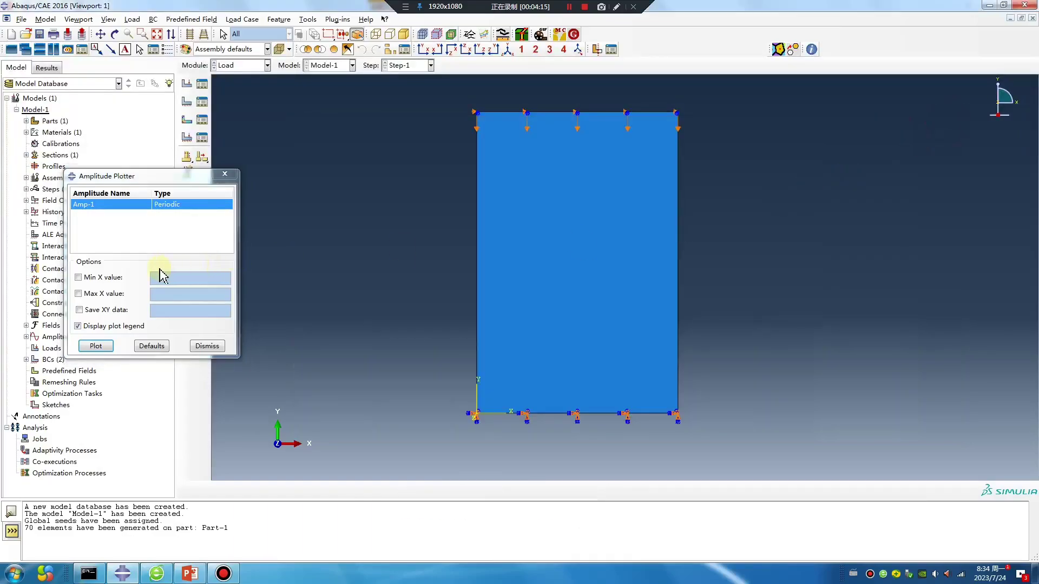
Review BC-2 in Step-1: Amp-1 amplitude with a -0.25 displacement value.
click(204, 103)
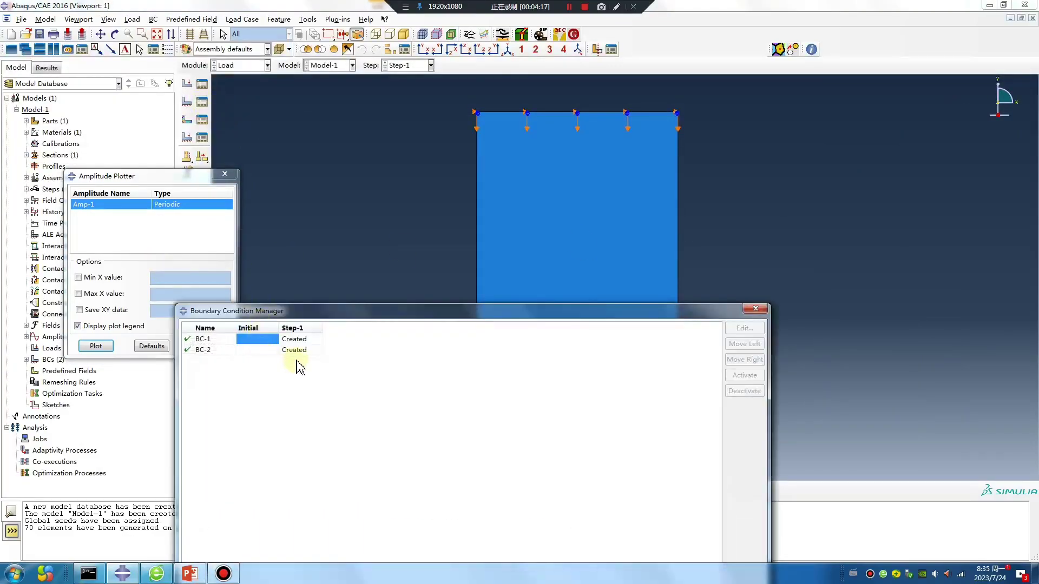
double_click(296, 349)
drag(122, 244, 100, 242)
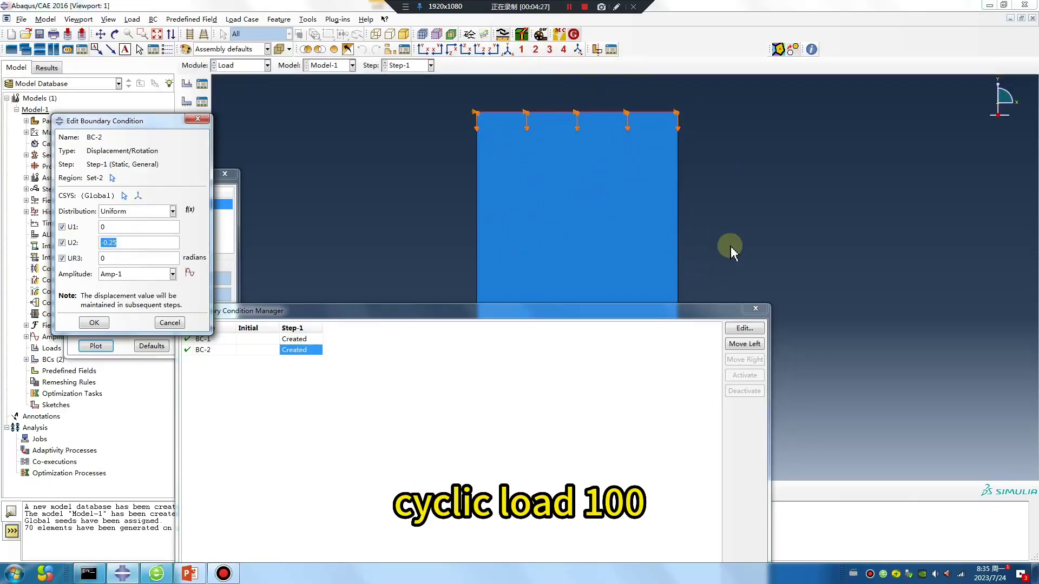
In the Step module, check that Step-1 has a 100-second time period.
click(255, 64)
click(228, 111)
click(201, 84)
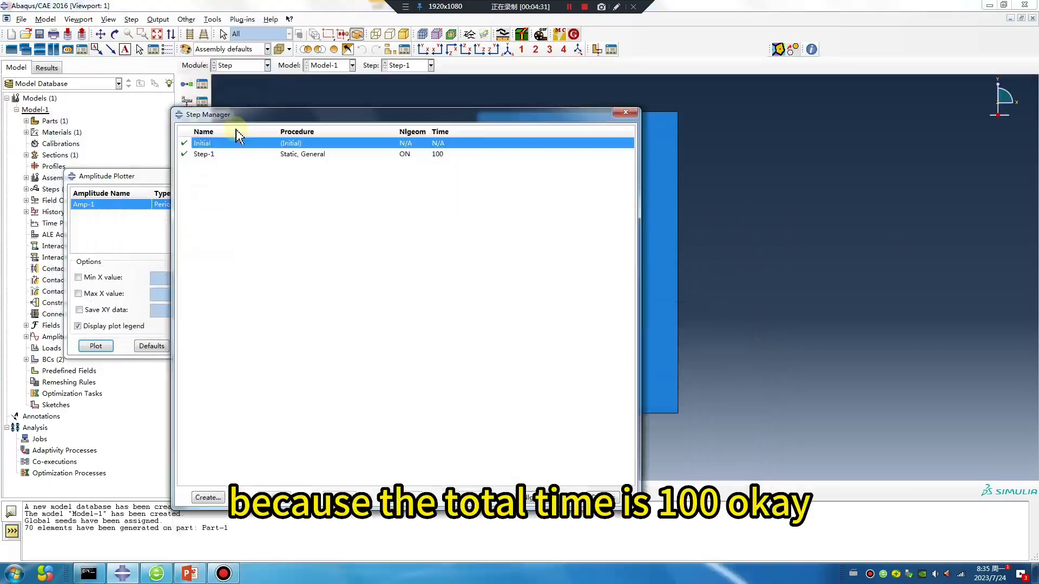
double_click(321, 161)
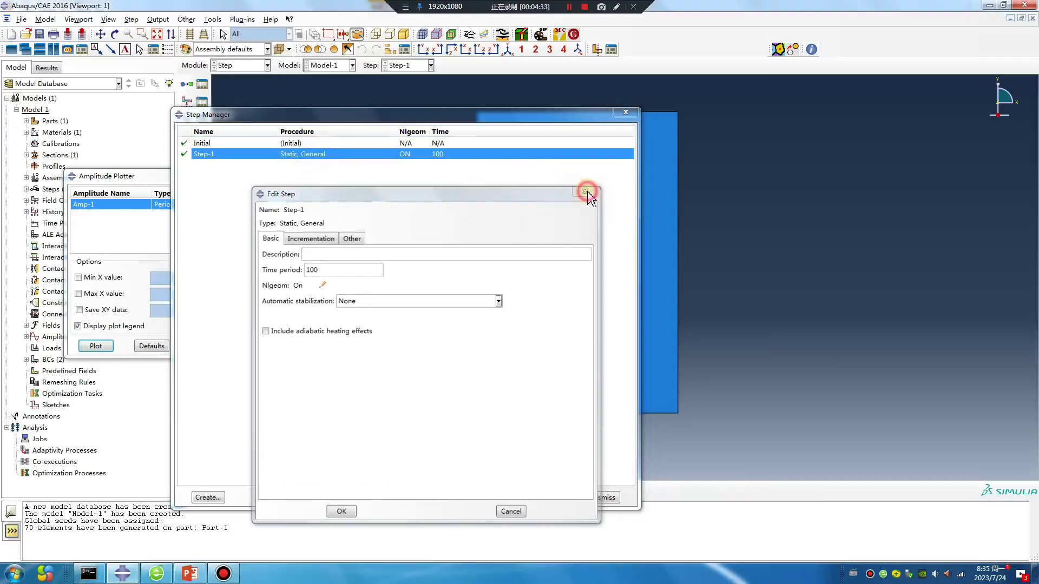
click(584, 192)
Switch to PowerPoint and view the WeChat contact and AD Time services slides.
click(189, 573)
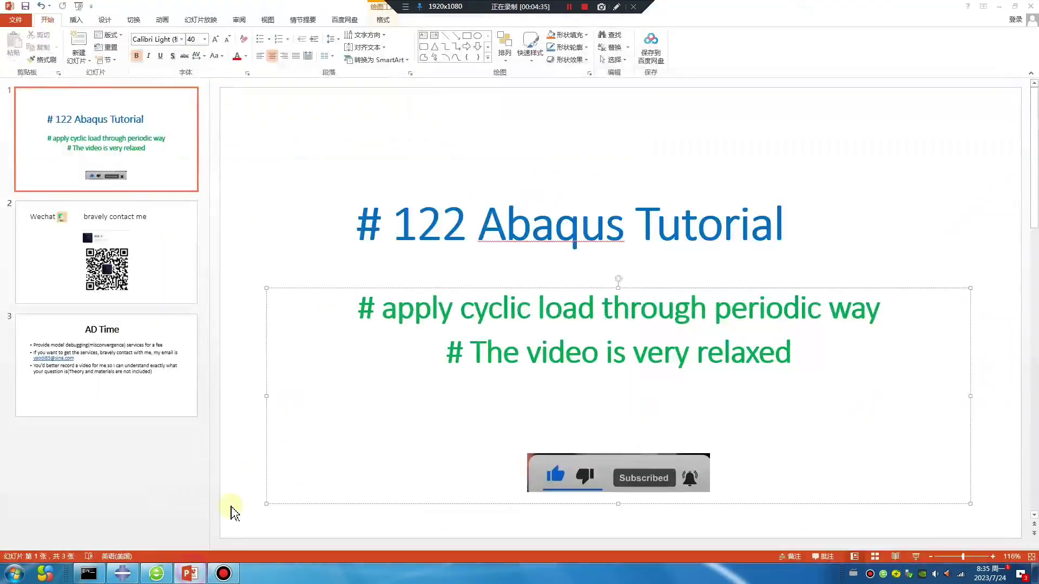
click(153, 270)
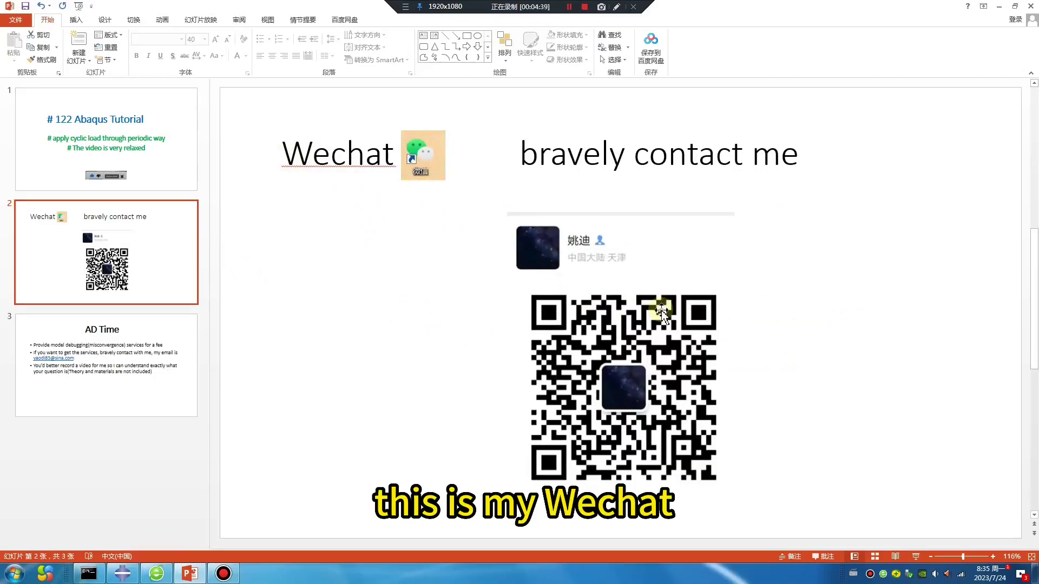
click(157, 381)
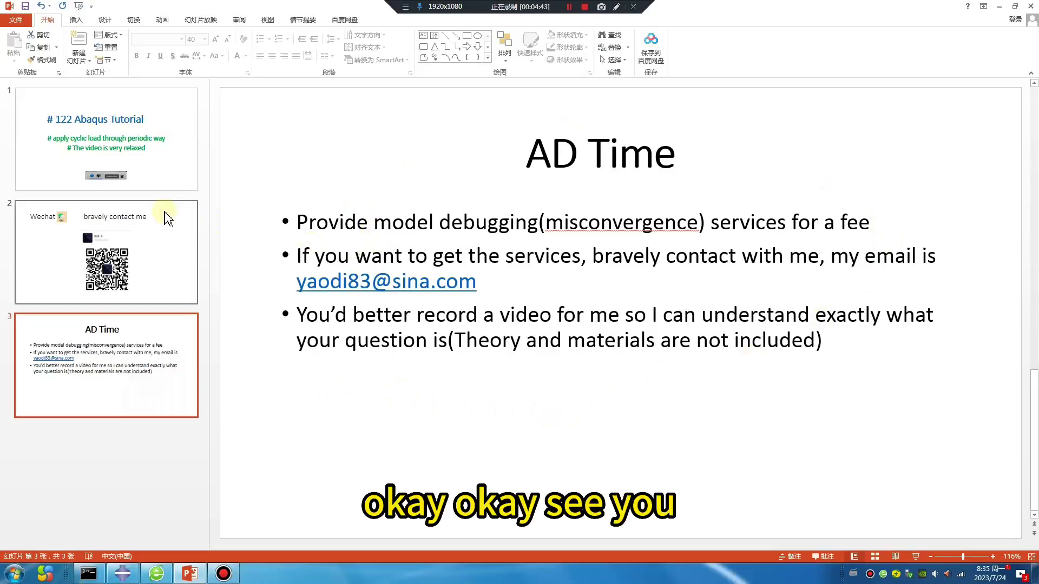